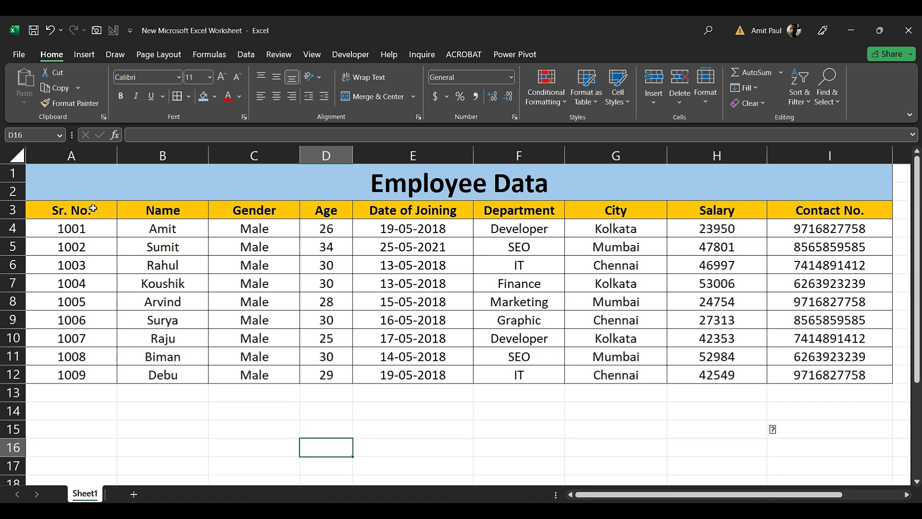
Select cells in the Employee Data table, then cells A13 through D13 below it
left_click(185, 208)
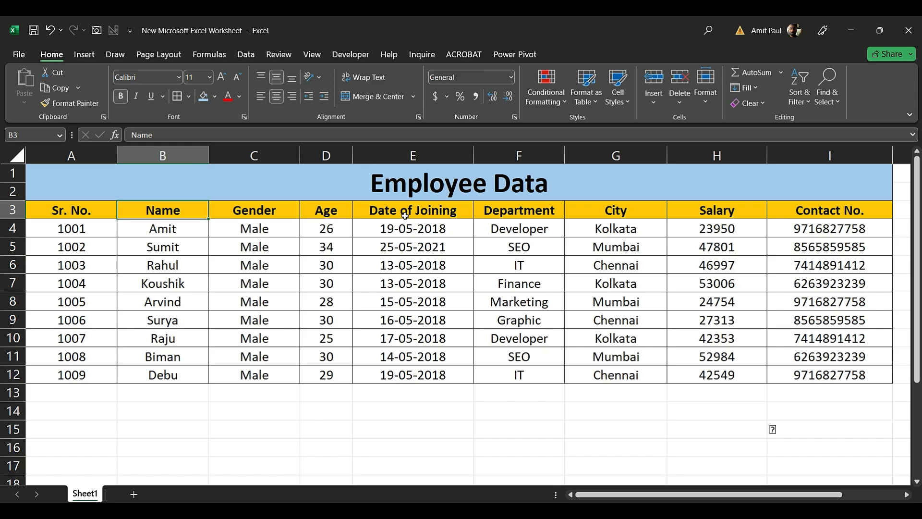
left_click(391, 264)
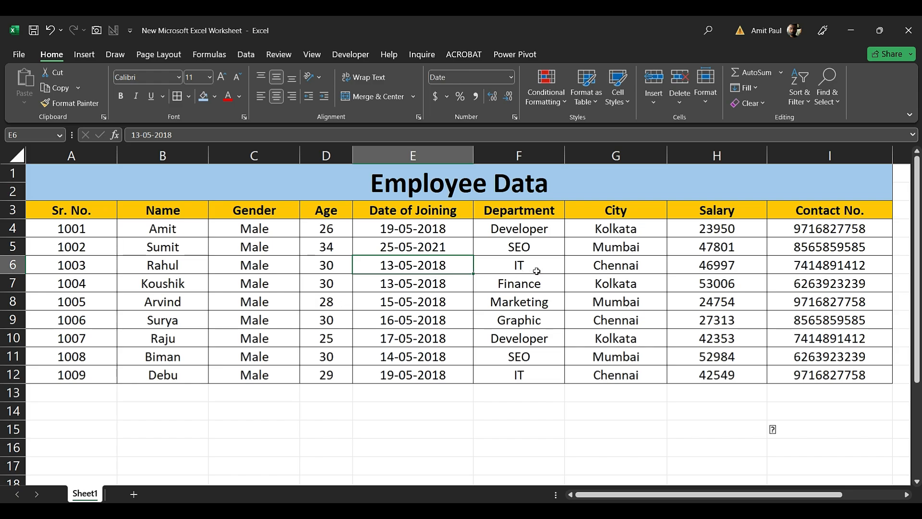
left_click(169, 230)
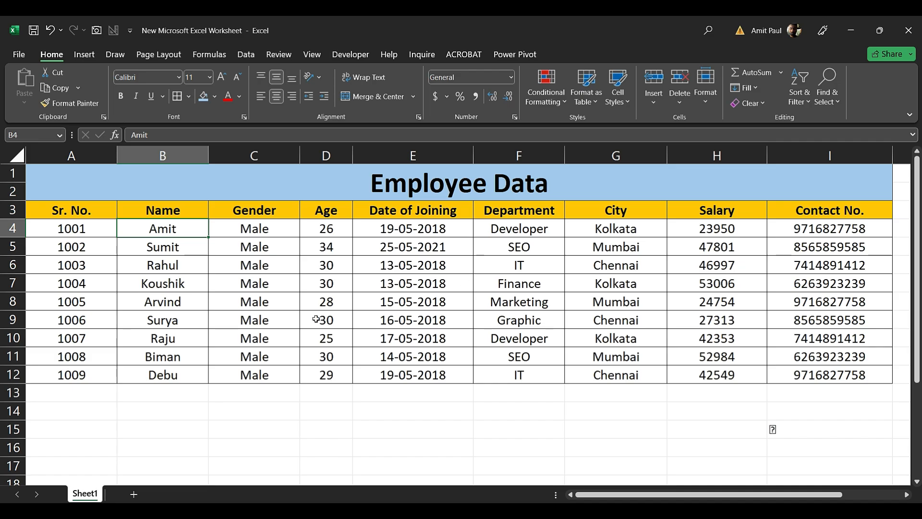
left_click(90, 391)
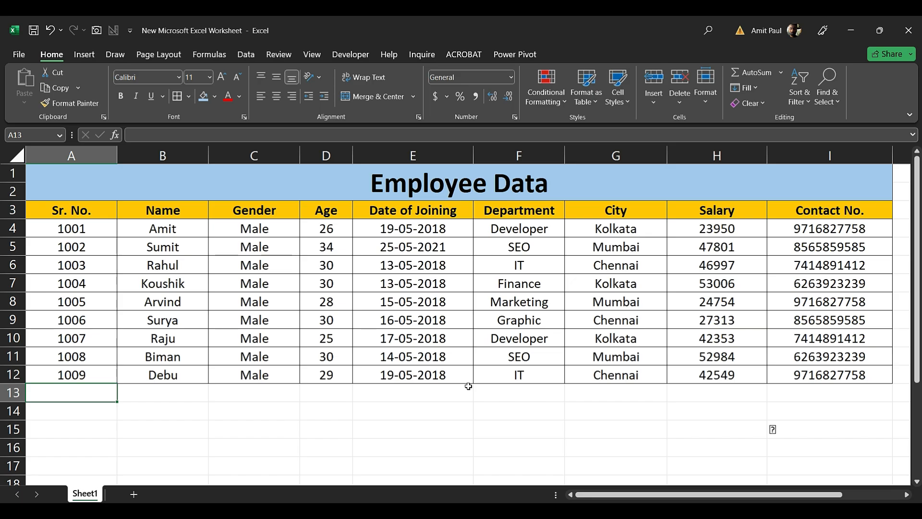
left_click(431, 192)
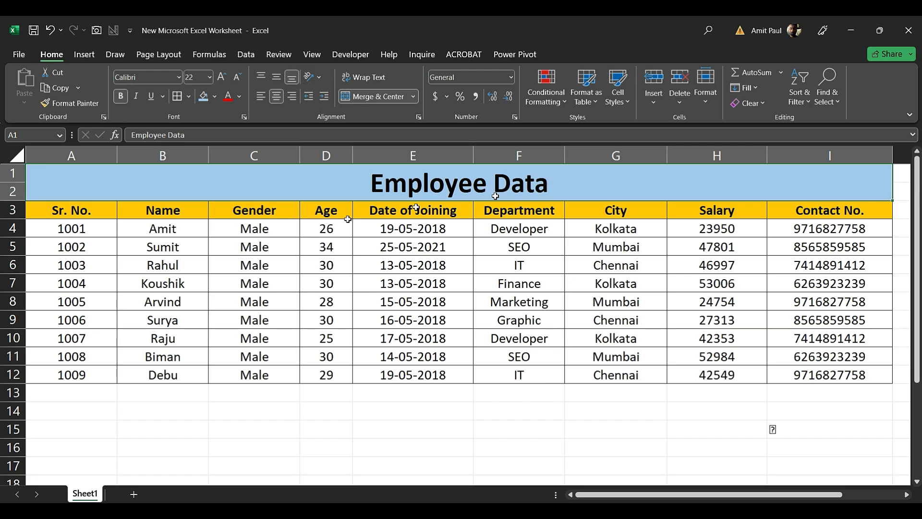
left_click(106, 396)
left_click(168, 393)
left_click(254, 391)
left_click(332, 390)
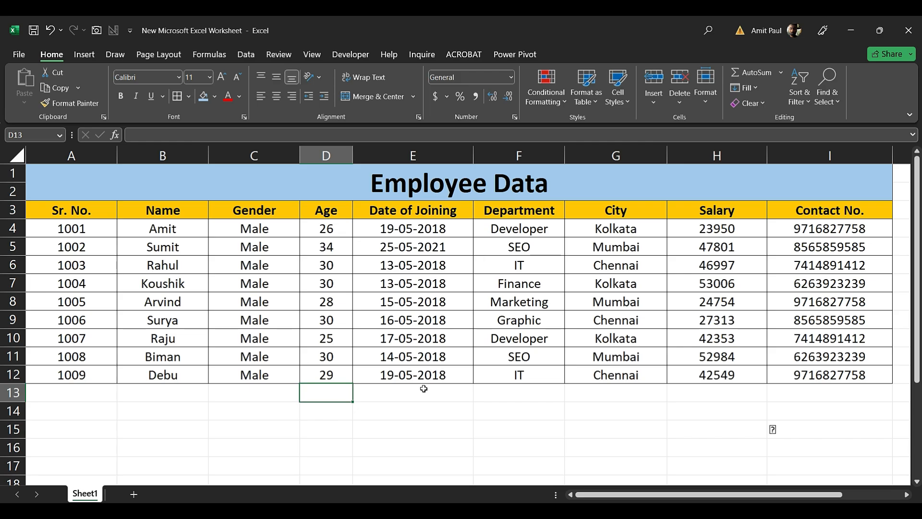
Add a new blank Sheet2, check Sheet1, then return to Sheet2
left_click(133, 496)
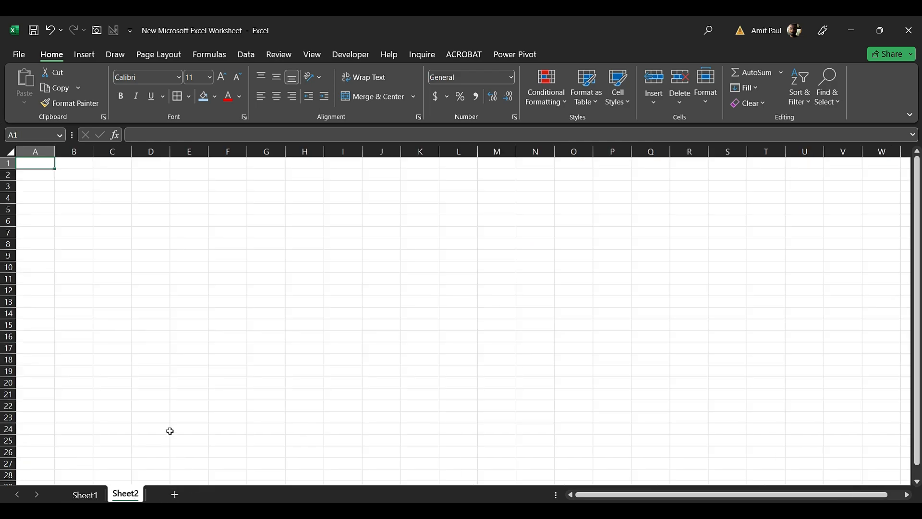
left_click(82, 498)
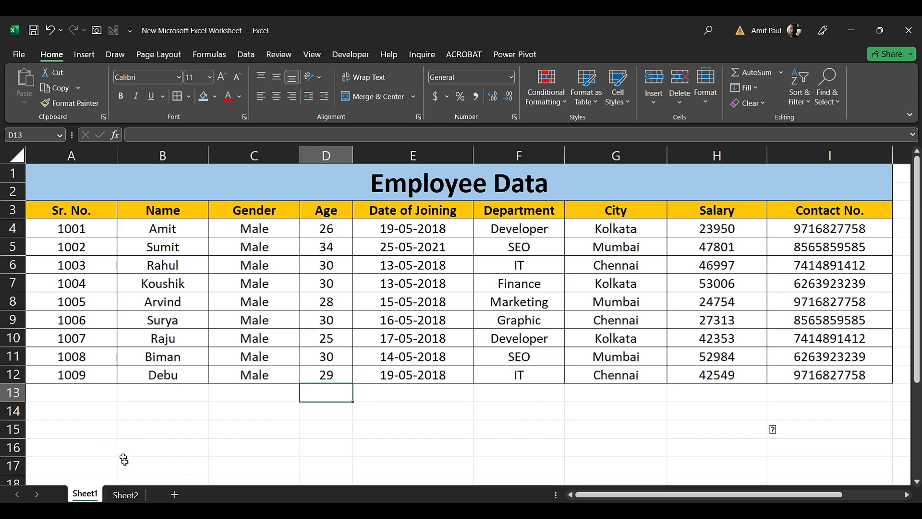
left_click(127, 494)
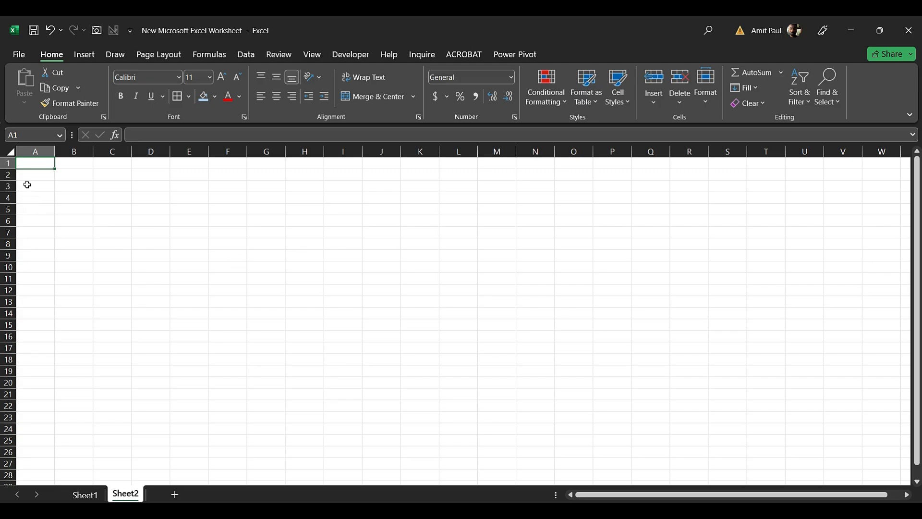
Scroll to the top of Sheet2 and select rows 1, 2 and 3
scroll(461, 312, "up", 2, "ctrl")
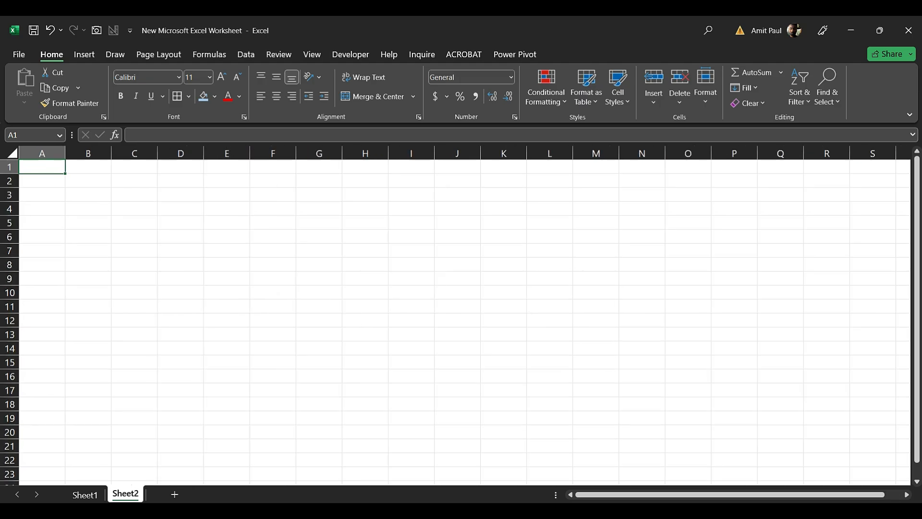
scroll(577, 429, "up", 1, "ctrl")
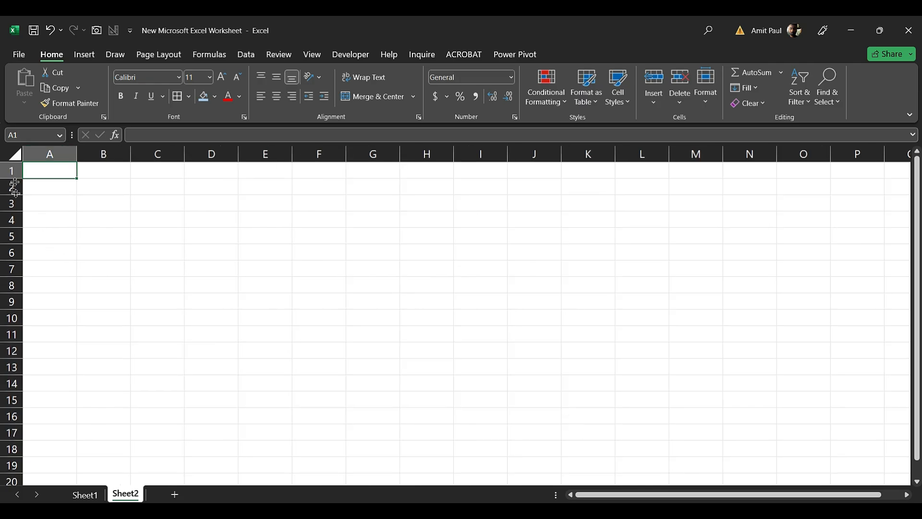
left_click(12, 173)
left_click(10, 187)
left_click(11, 171)
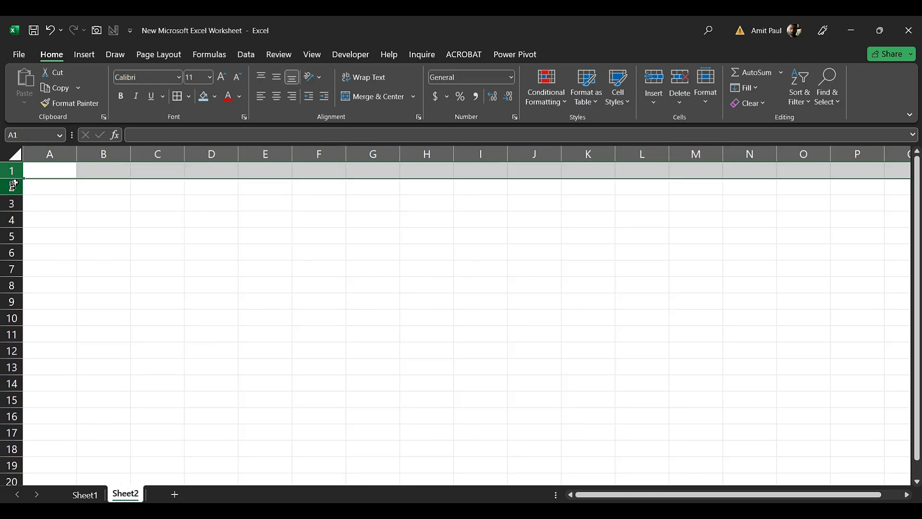
left_click(12, 187)
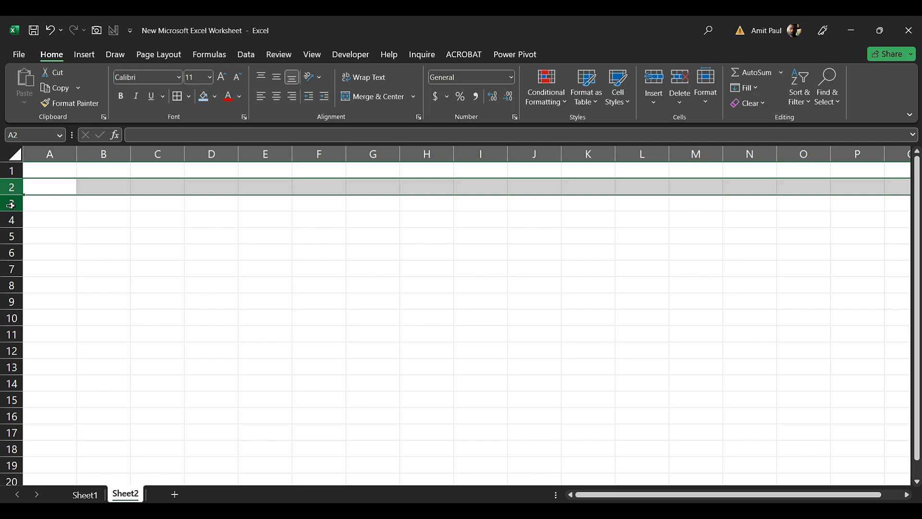
left_click(9, 204)
Enter the headings Sr. No., Student Name and Date Of Birth in A3:C3
left_click(42, 203)
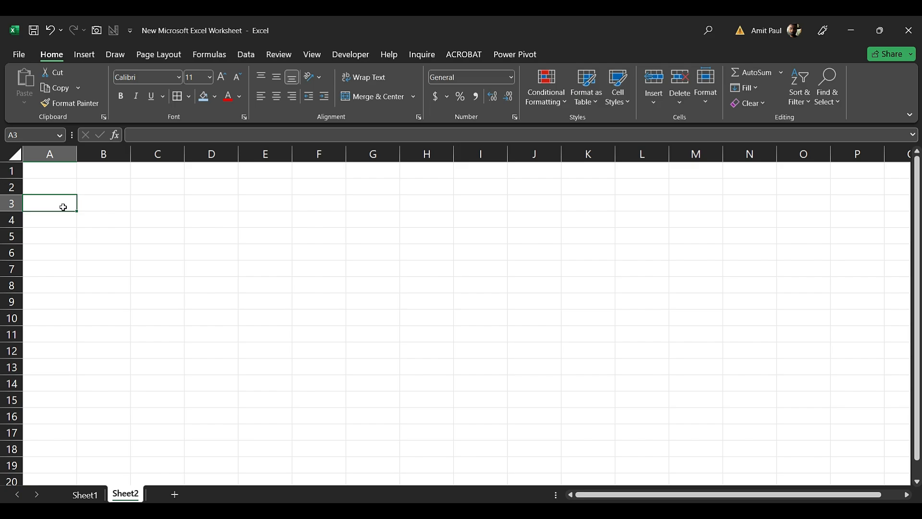
type("Sr.")
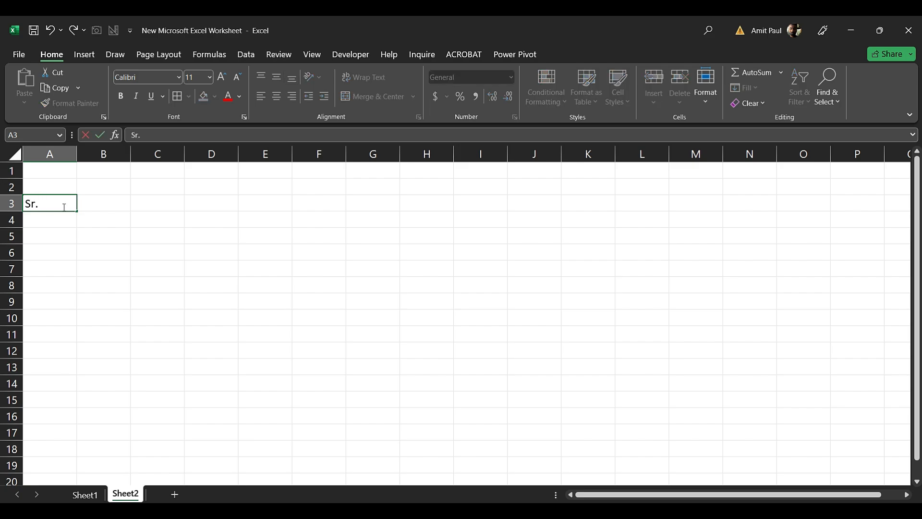
type(" No.")
key("Tab")
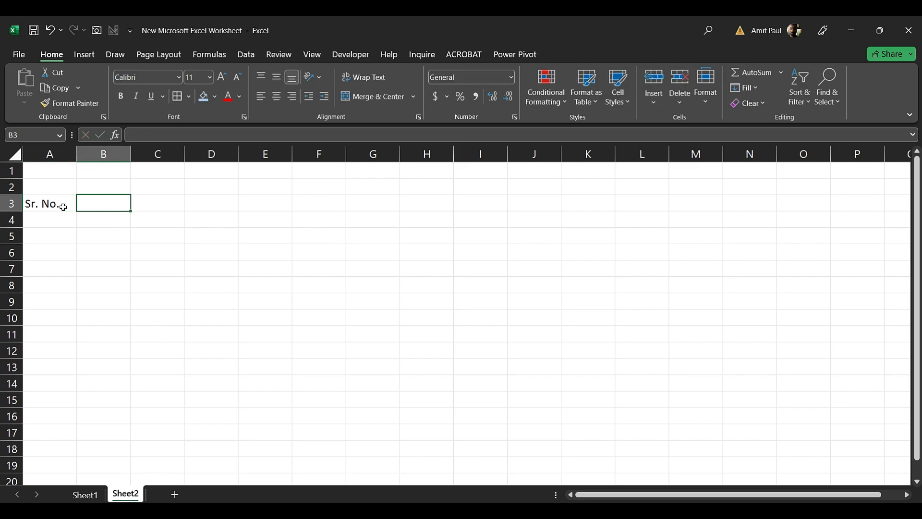
type("Student ")
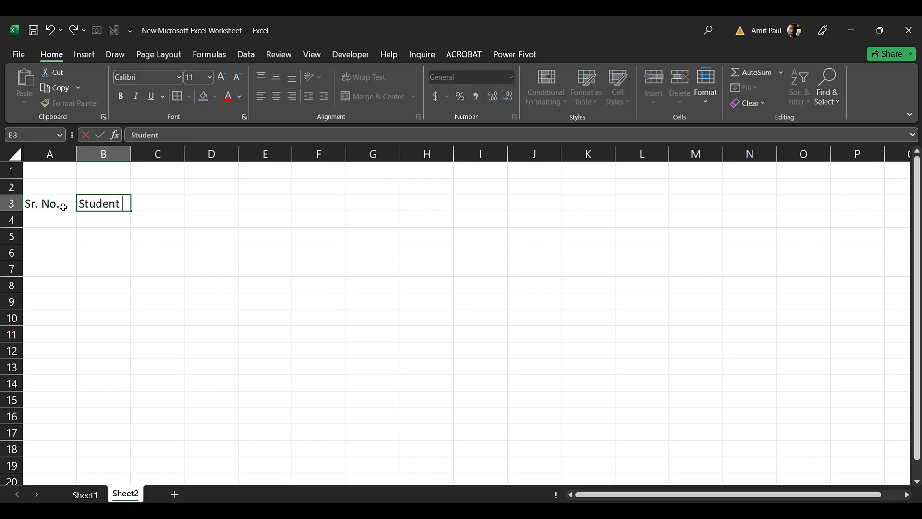
type("Name")
key("Tab")
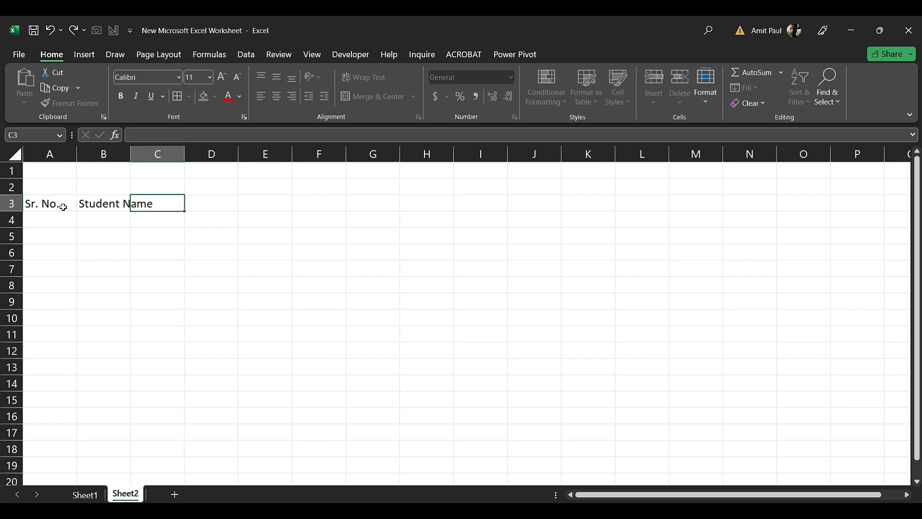
type("Date Of Birth")
key("Tab")
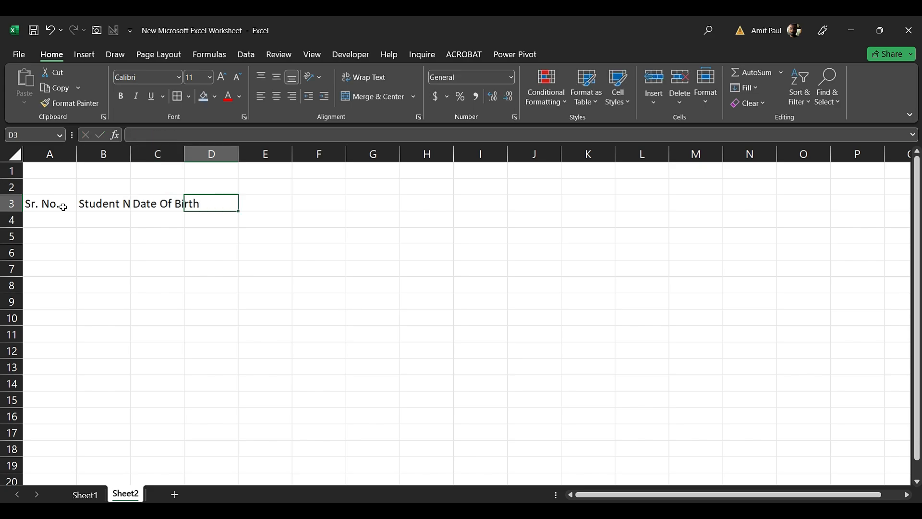
Enter Father's Name, Gender, Address and Contact No. in D3:G3
type("Fa")
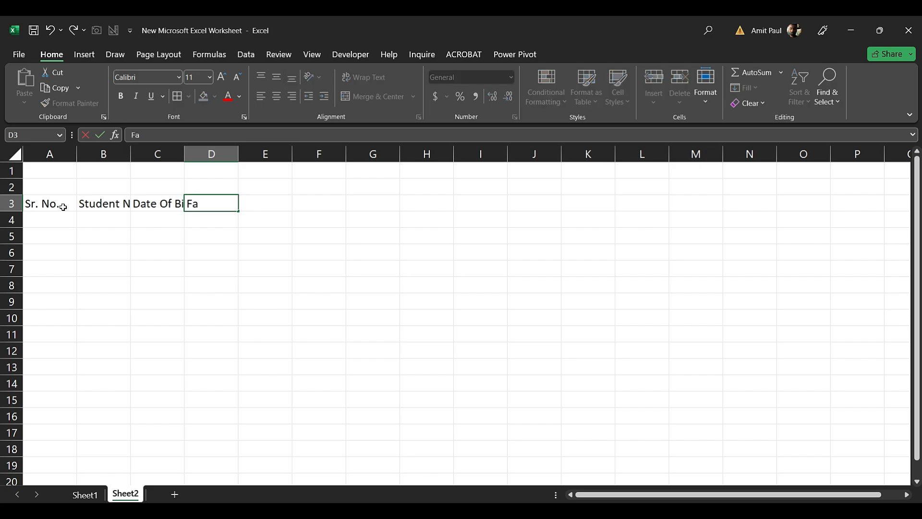
type("ther's Name")
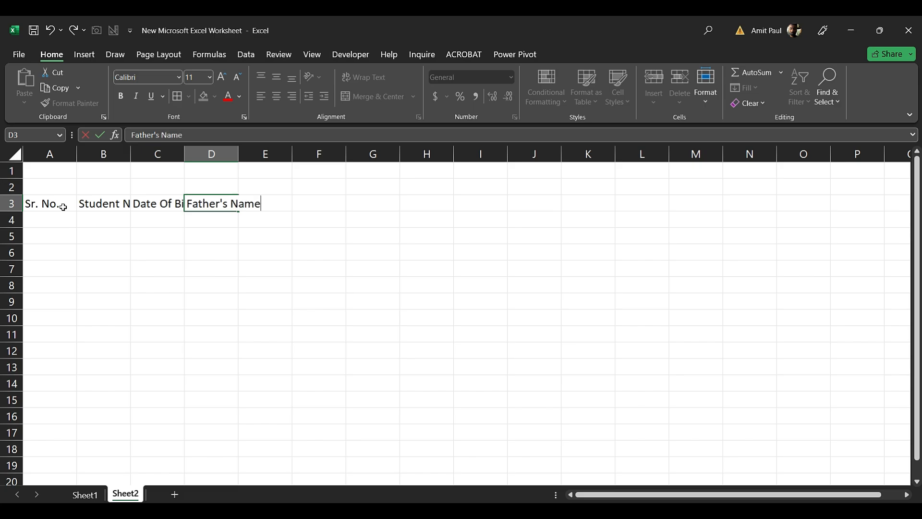
key("Tab")
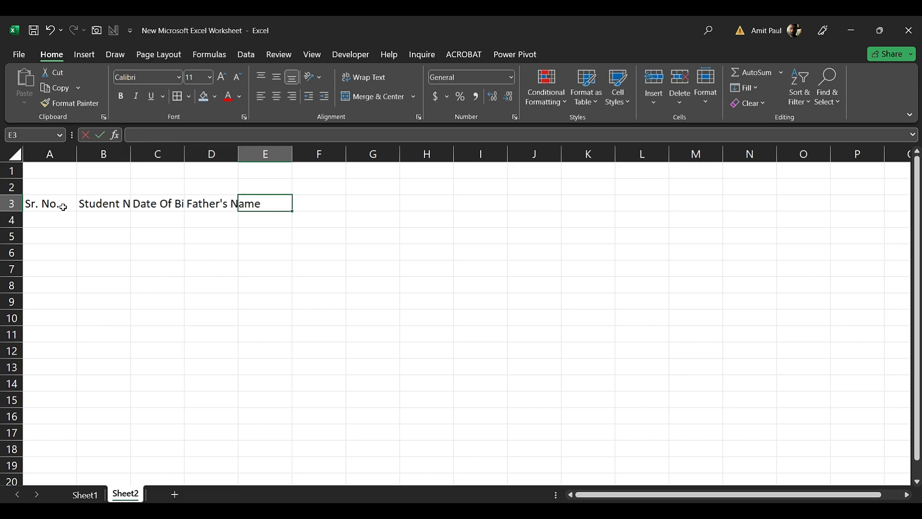
type("Gende")
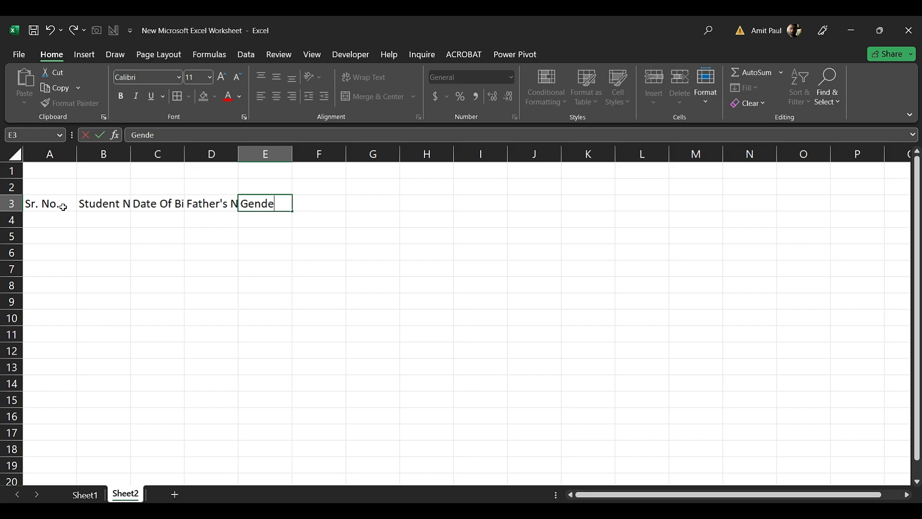
type("r")
key("Tab")
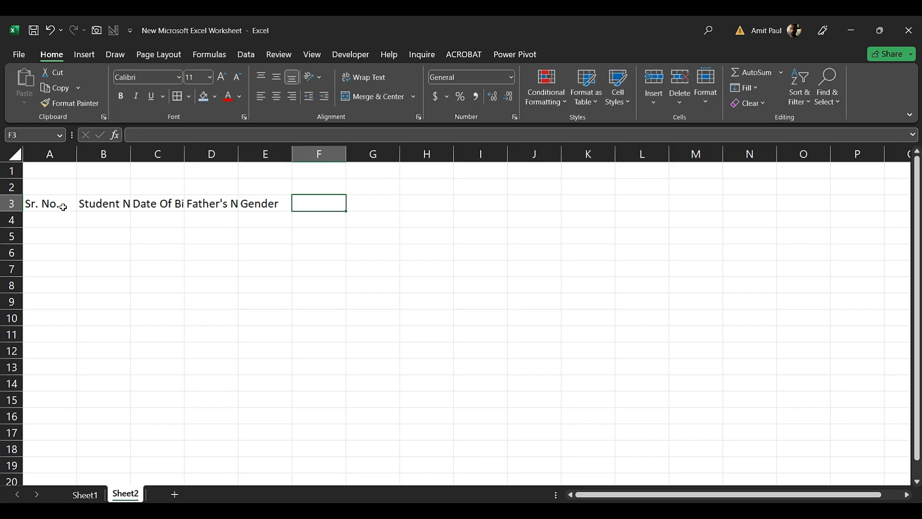
type("Address")
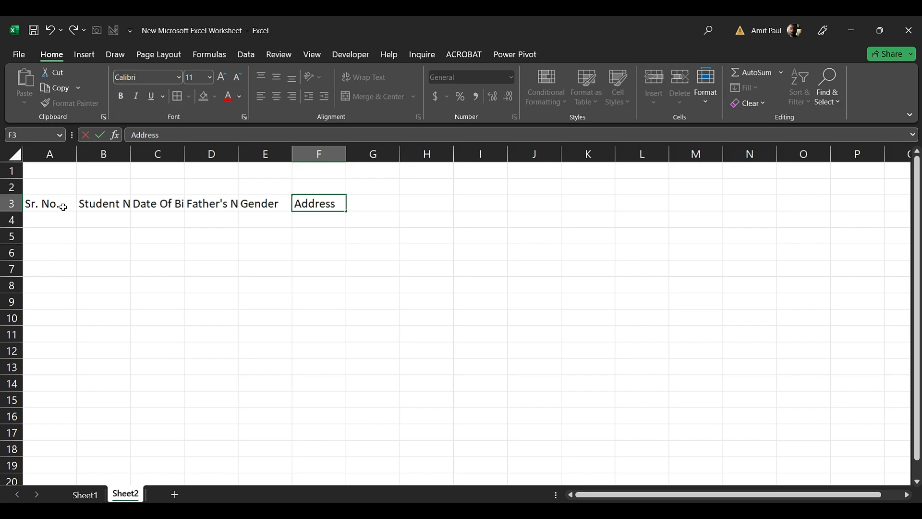
key("Tab")
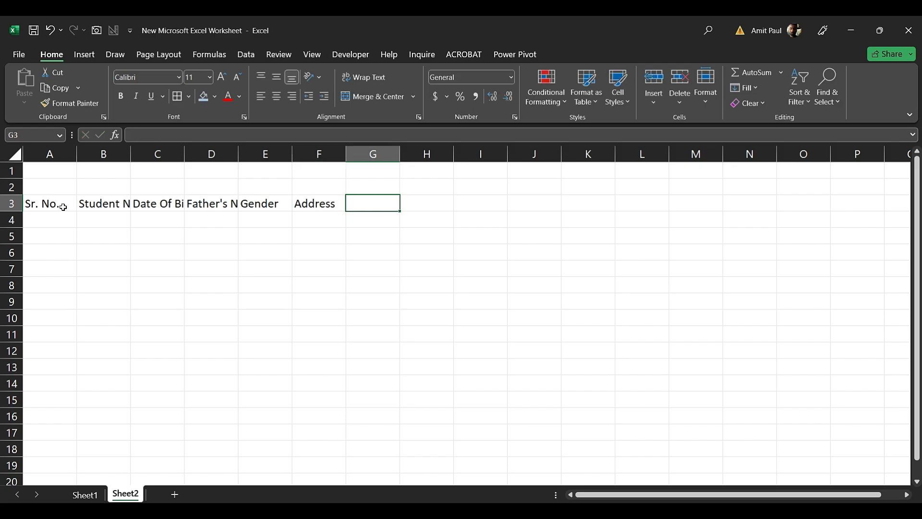
type("Con")
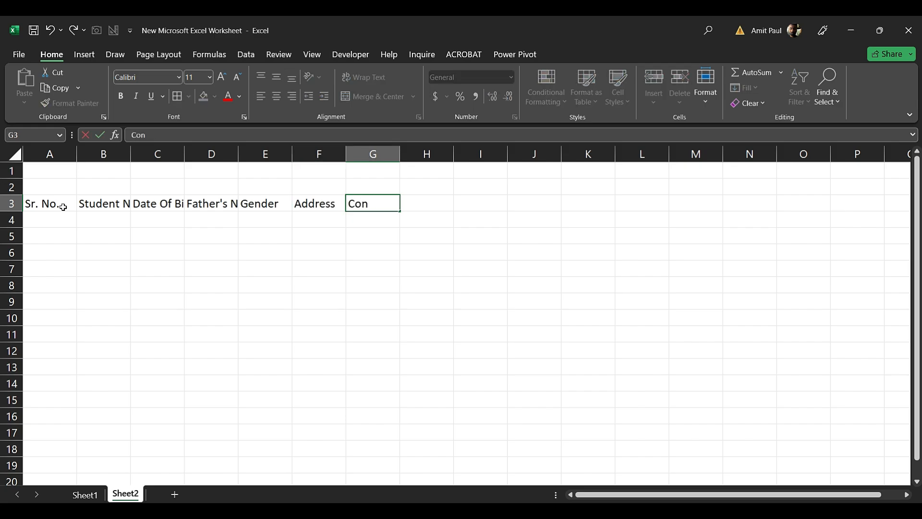
type("tact No.")
left_click(471, 196)
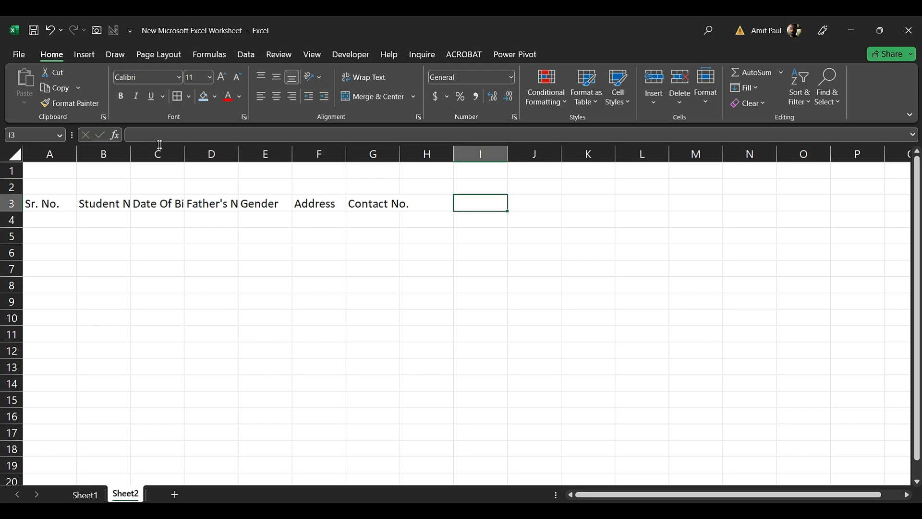
Widen column B so the Student Name heading fits
left_click(120, 204)
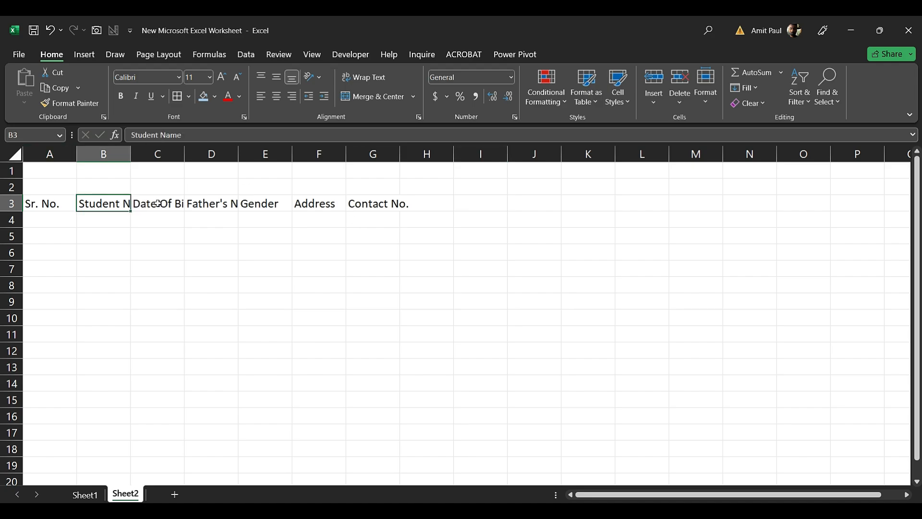
left_click(161, 203)
left_click(195, 217)
left_click(111, 204)
left_click_drag(133, 153, 160, 153)
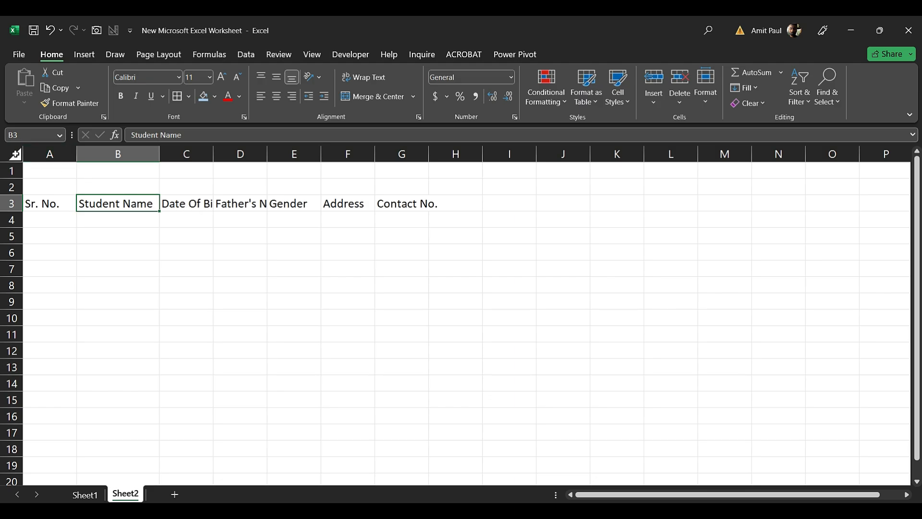
Widen all columns on the sheet to one equal width, then select the A1:G2 title area
left_click(15, 153)
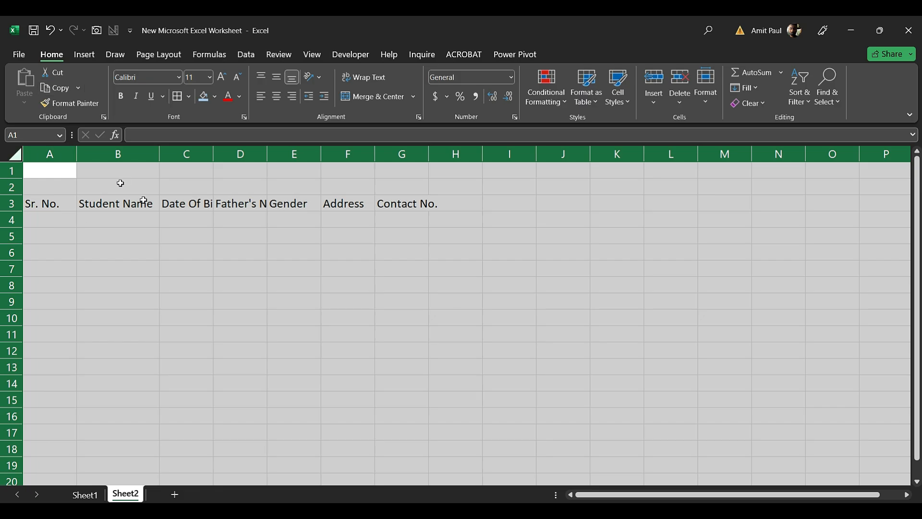
left_click(45, 201)
left_click(15, 157)
left_click_drag(214, 153, 287, 155)
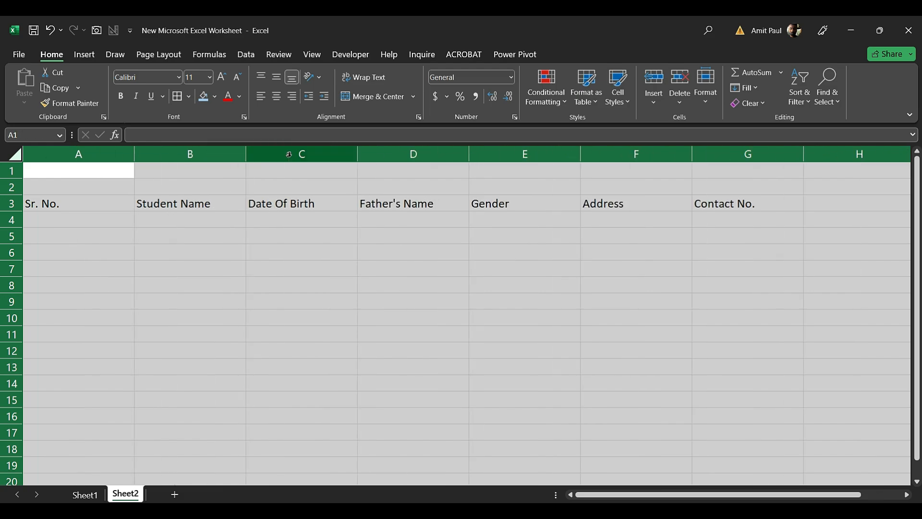
left_click_drag(357, 154, 382, 152)
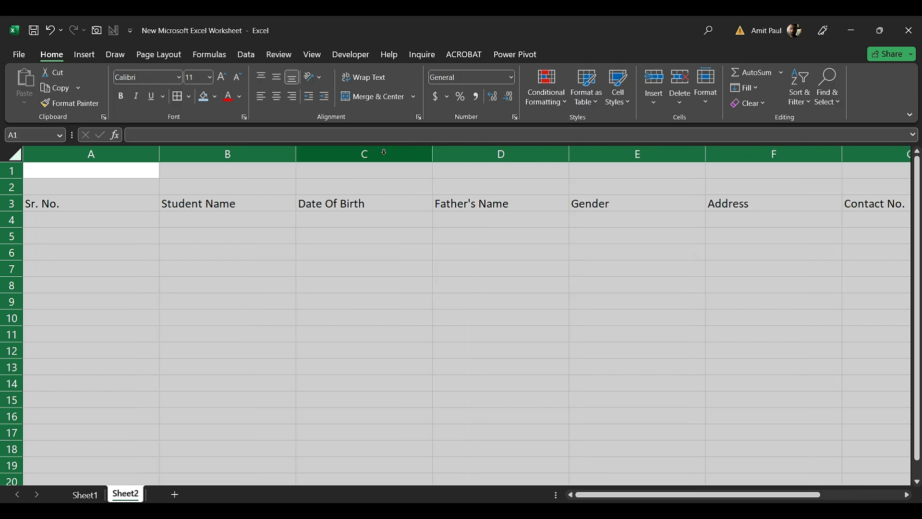
left_click(272, 219)
left_click_drag(85, 170, 553, 187)
left_click_drag(625, 189, 808, 196)
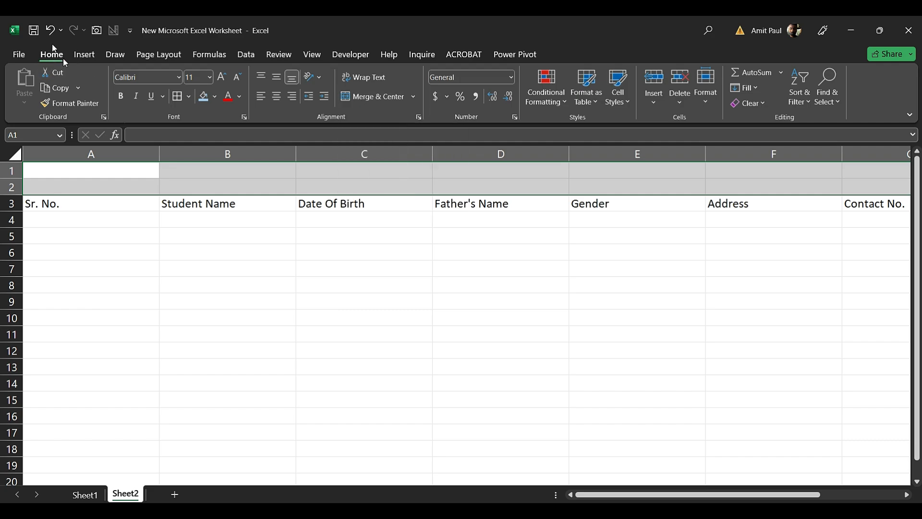
Merge and centre A1:G2 and type the title STUDENT ADMISSION DETAILS
left_click(367, 97)
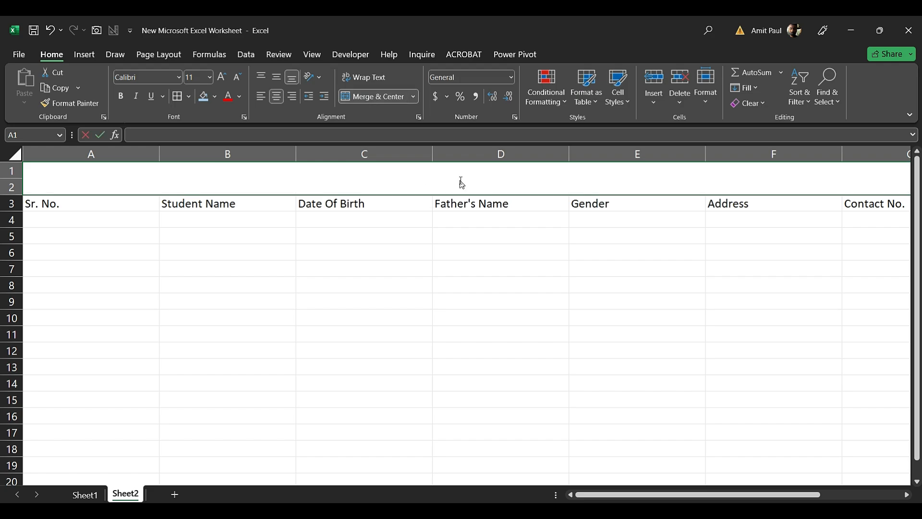
type("S")
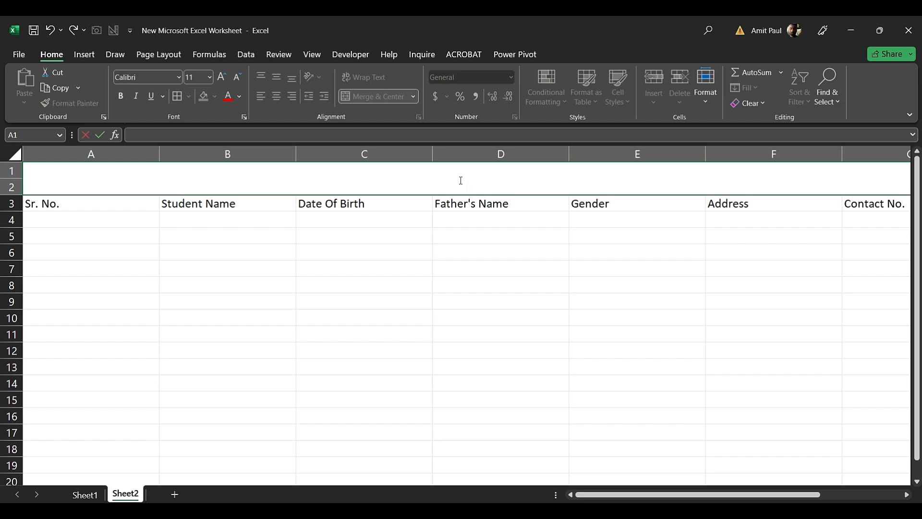
type("TUDENT")
key("Escape")
type("STUDENT ADMISSION")
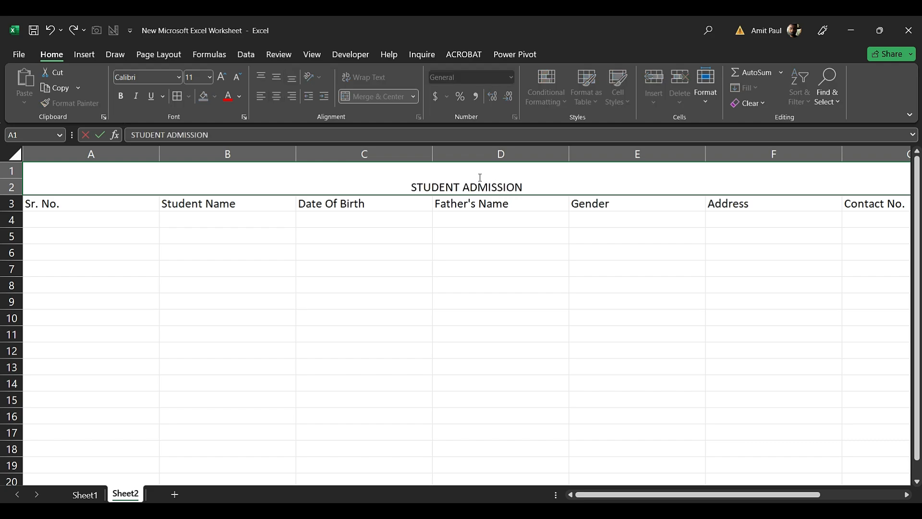
type(" DETAILS")
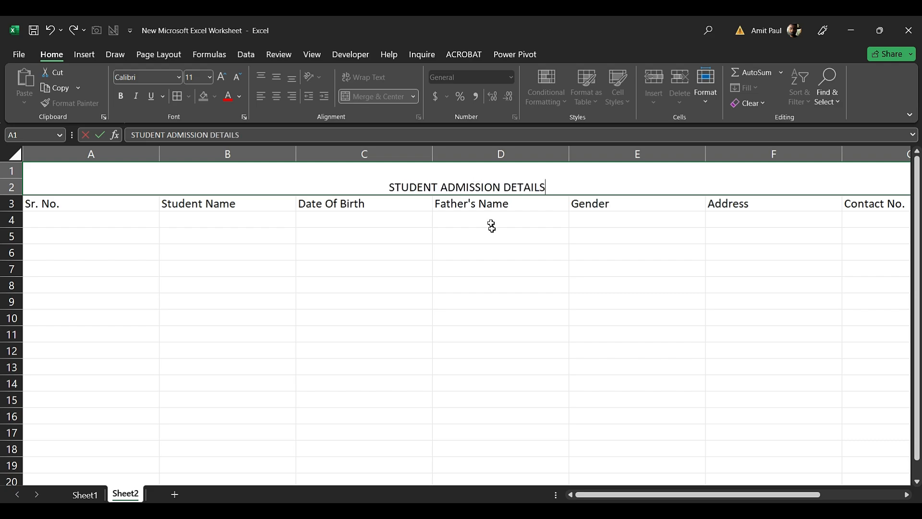
Make the title middle-aligned, bold and 18 pt
left_click(491, 225)
left_click(483, 188)
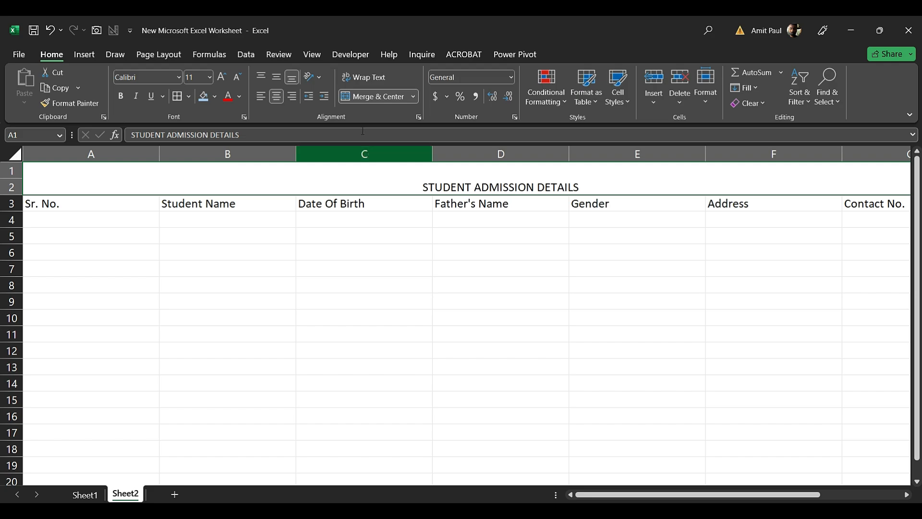
left_click(279, 82)
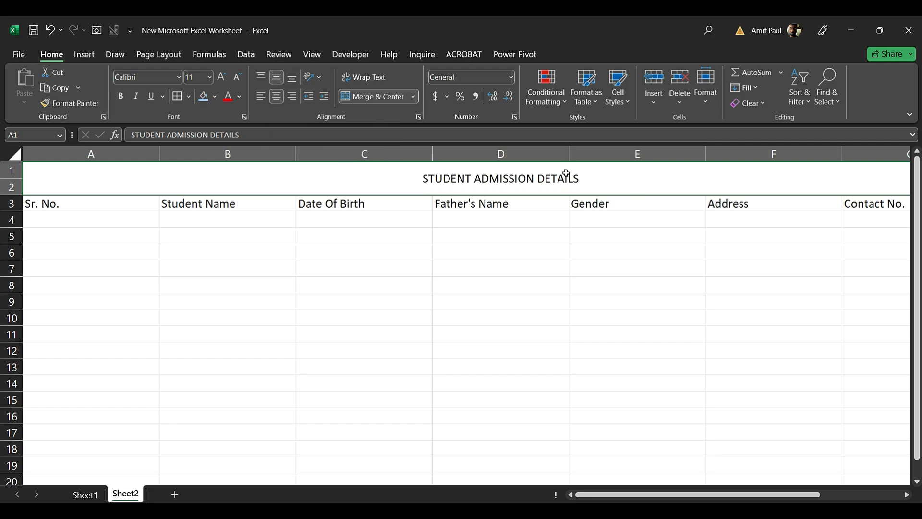
left_click(124, 96)
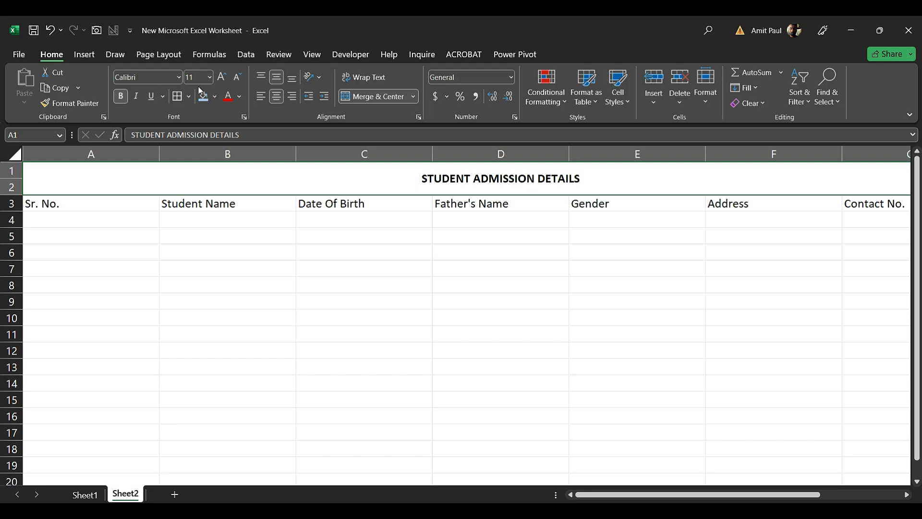
left_click(221, 77)
left_click(222, 78)
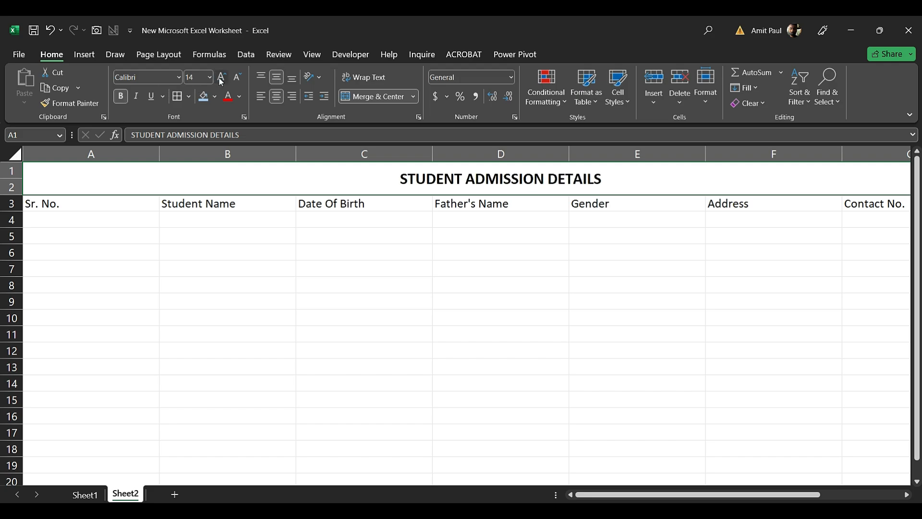
left_click(221, 78)
left_click(222, 77)
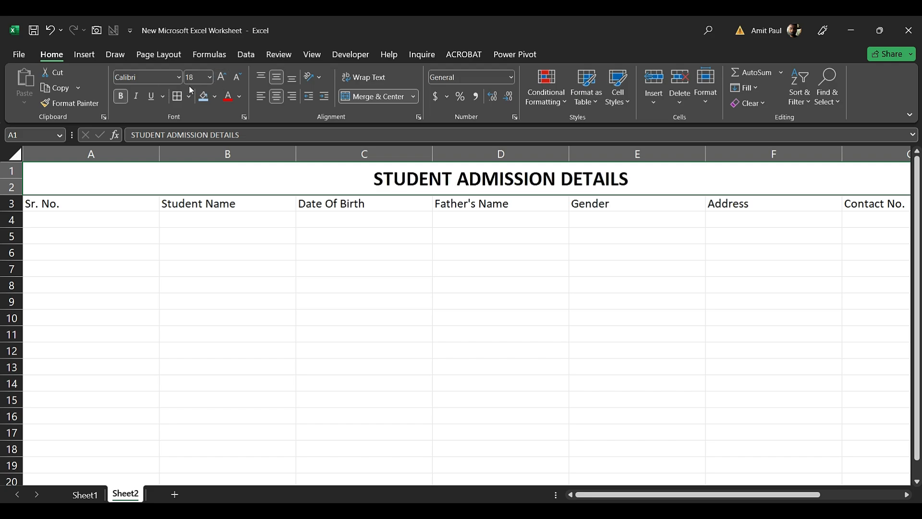
Give the title a gold fill and white text
left_click(216, 97)
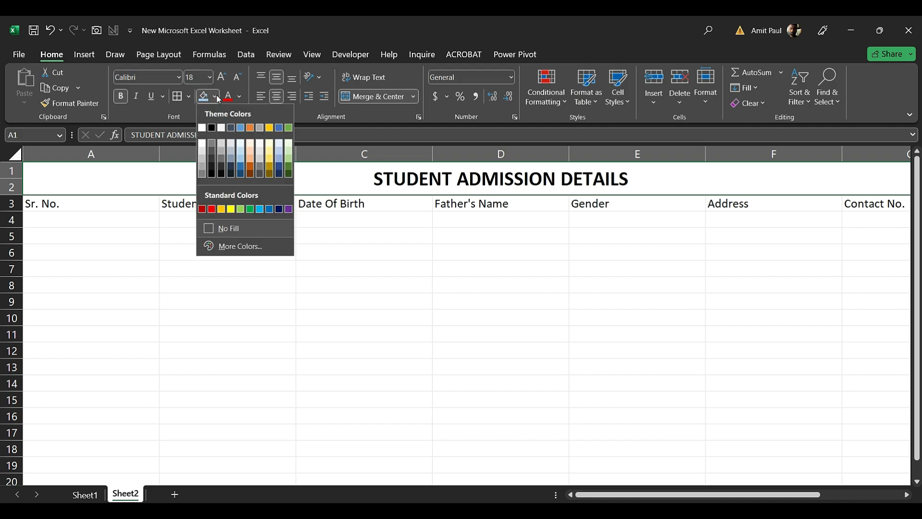
left_click(222, 209)
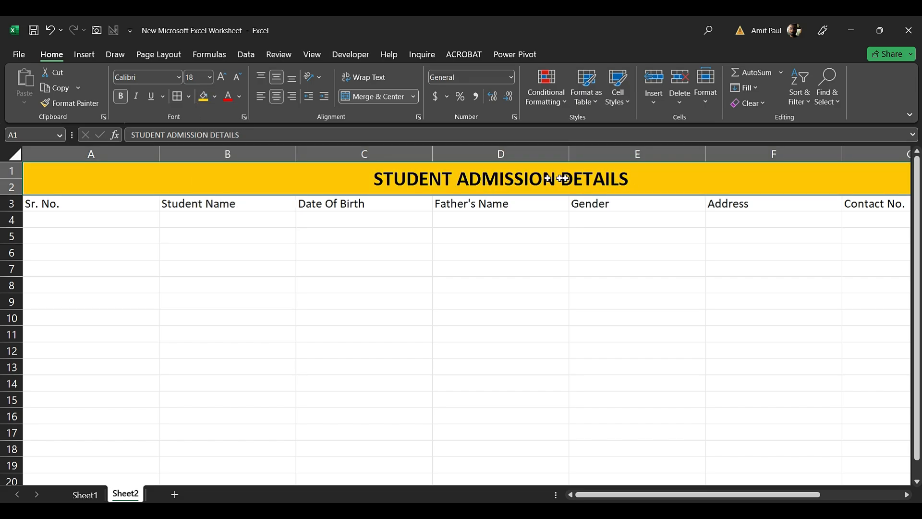
left_click(240, 97)
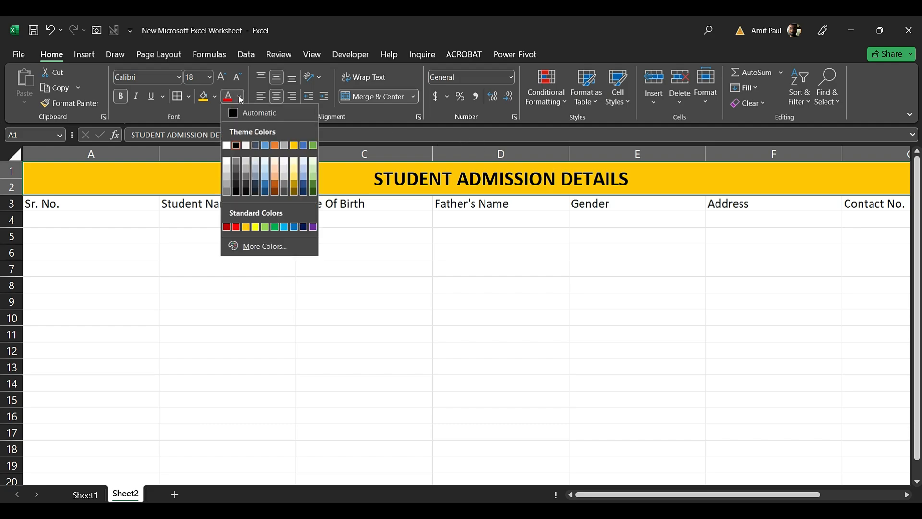
left_click(227, 146)
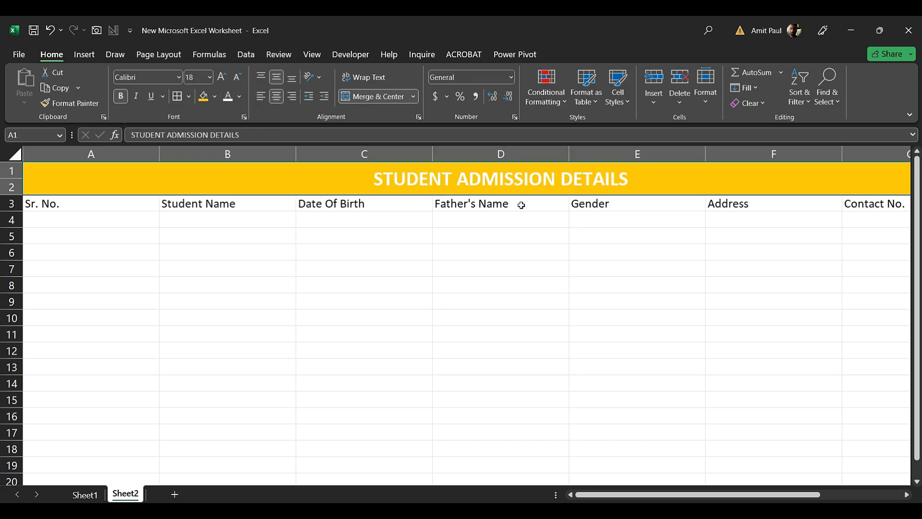
Format headers A3:G3 as centred, bold, 12 pt with a light green fill
left_click(223, 202)
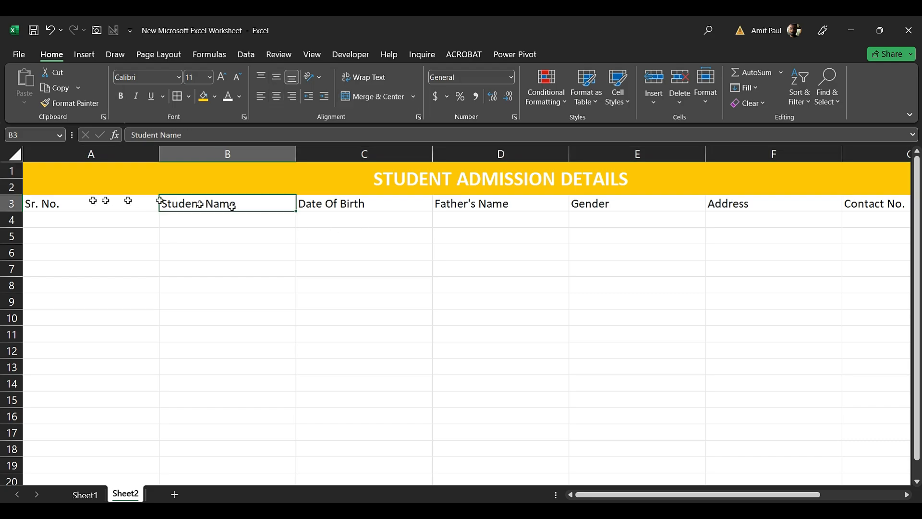
left_click_drag(121, 203, 865, 209)
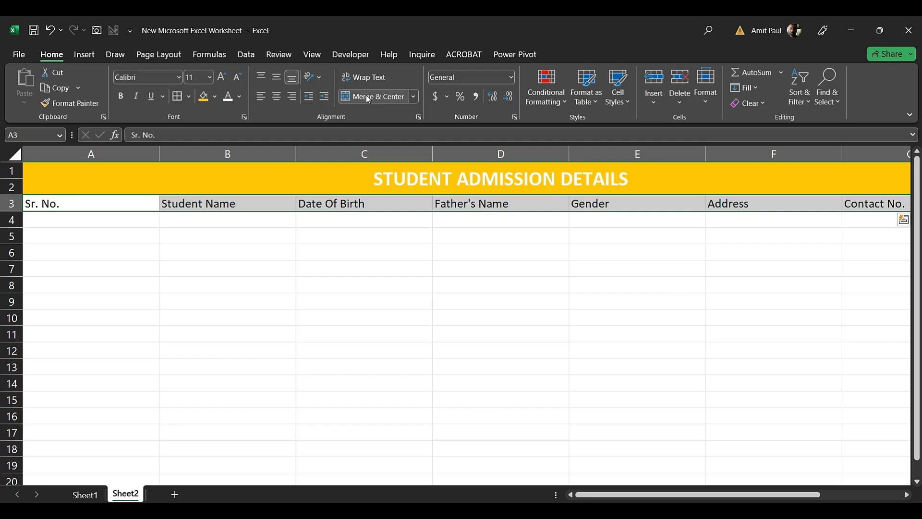
left_click(277, 95)
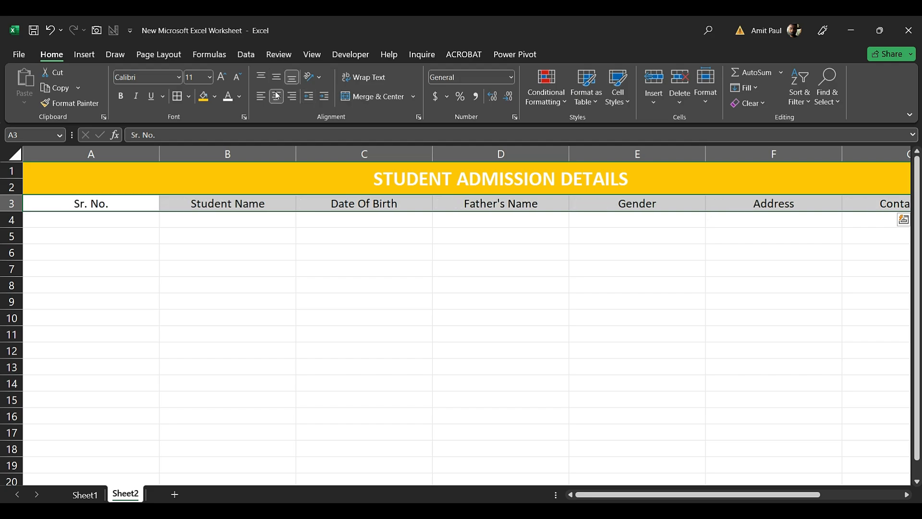
left_click(120, 98)
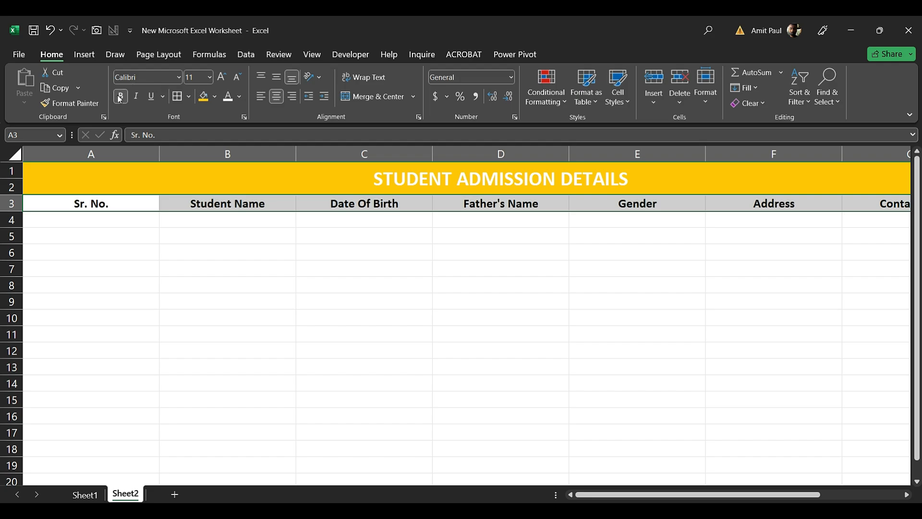
left_click(222, 78)
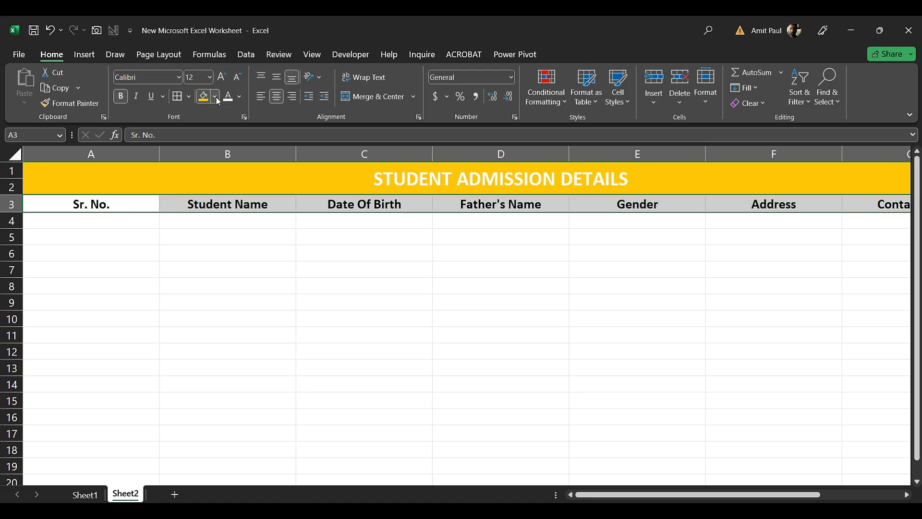
left_click(216, 98)
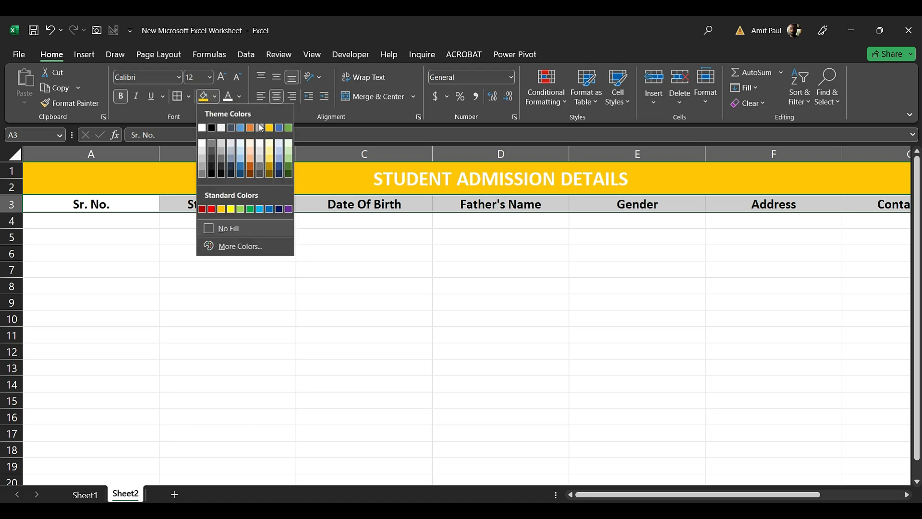
left_click(291, 164)
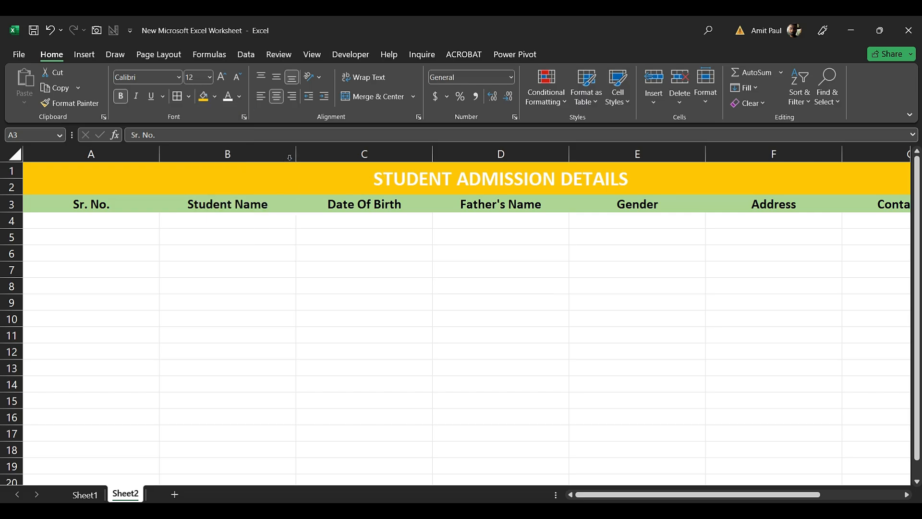
left_click(343, 271)
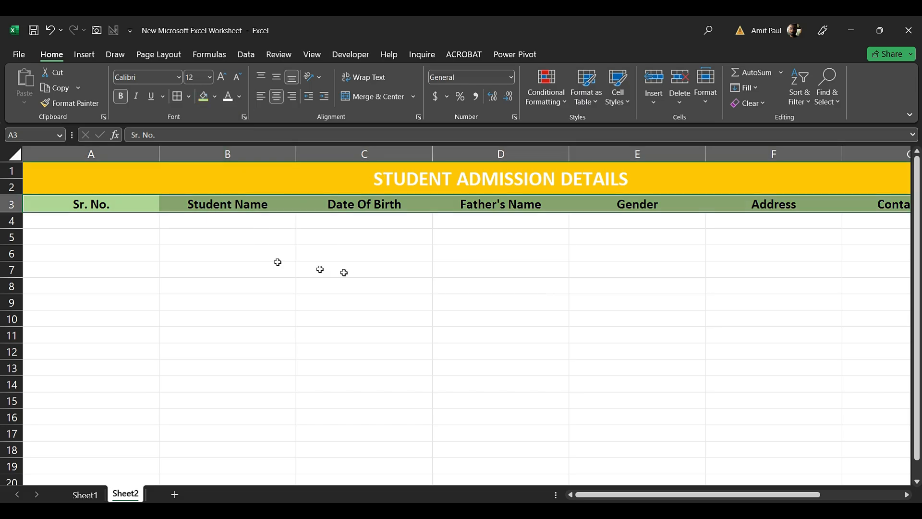
Narrow the Contact No. column G to about 162 pixels
left_click_drag(55, 206, 875, 481)
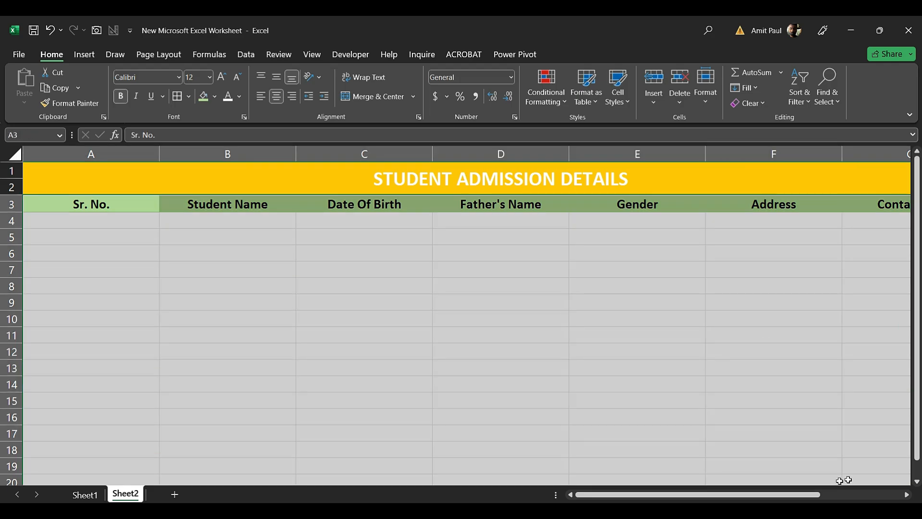
left_click_drag(813, 499, 755, 495)
left_click(33, 148)
left_click(567, 172)
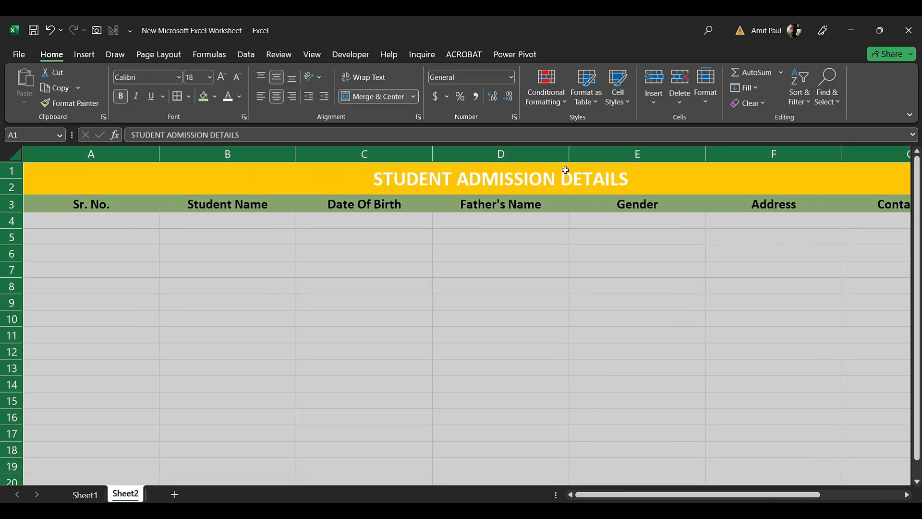
left_click(855, 153)
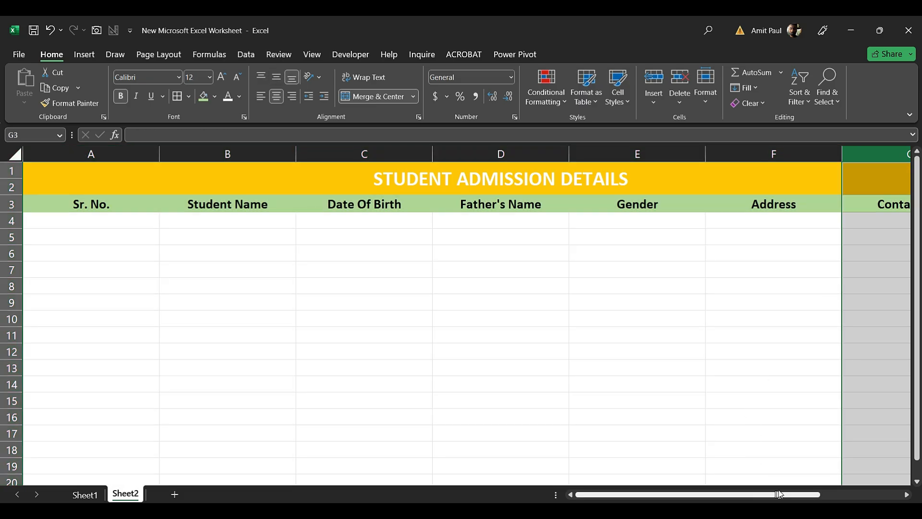
left_click_drag(778, 495, 819, 494)
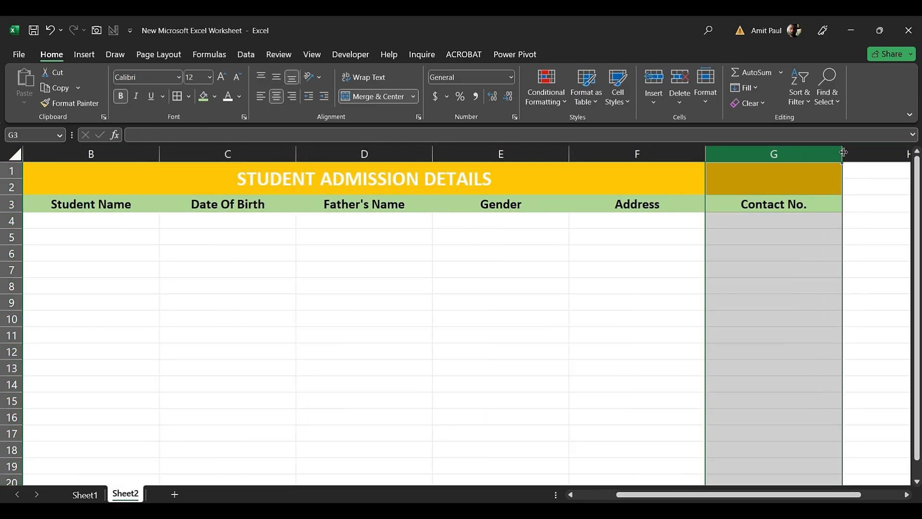
left_click_drag(841, 154, 815, 154)
Narrow columns F, E and A, then select the table from the Sr. No. header down
left_click_drag(806, 204, 805, 206)
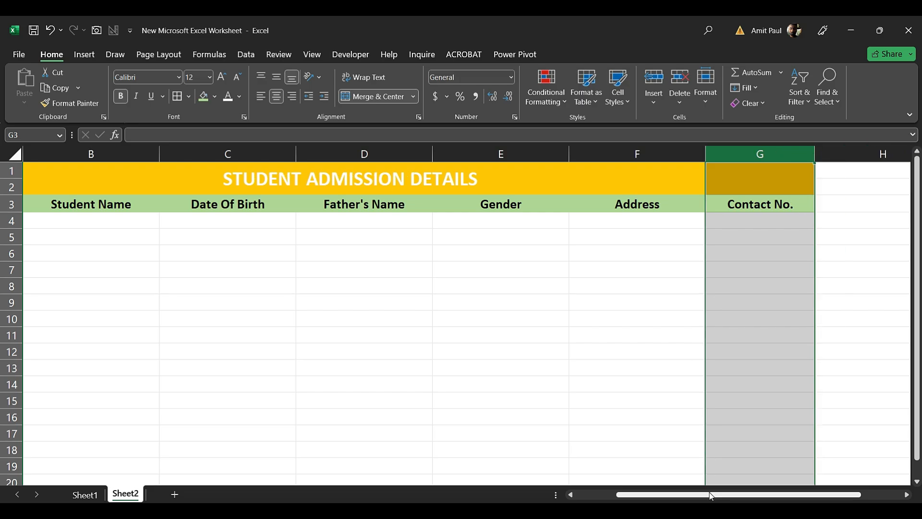
left_click_drag(710, 500, 669, 499)
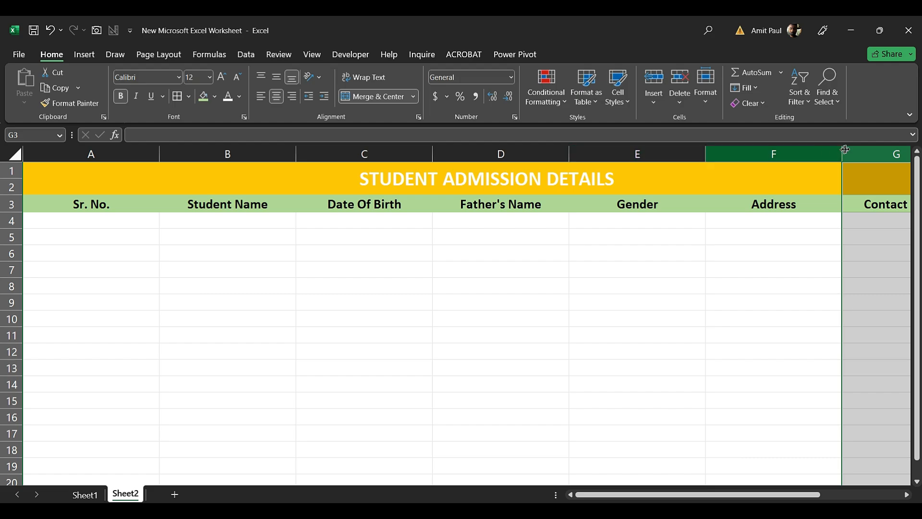
left_click_drag(842, 150, 816, 152)
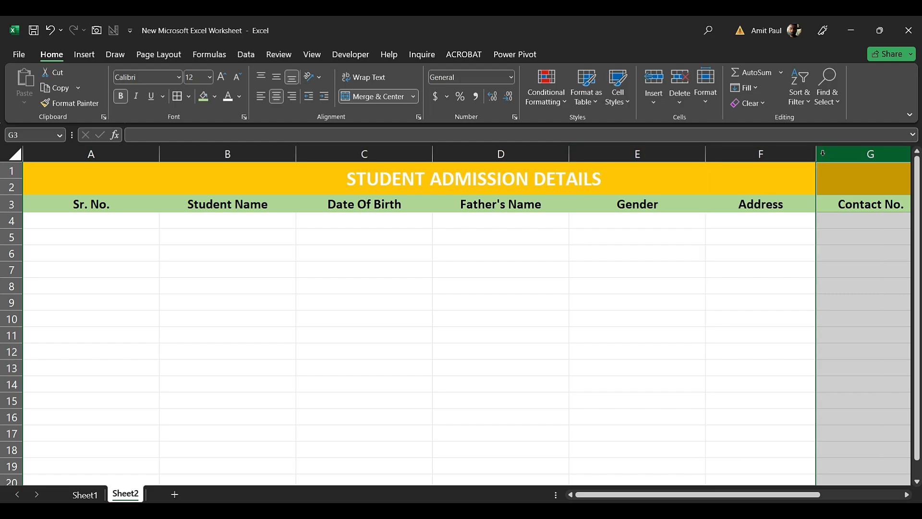
left_click_drag(706, 153, 685, 151)
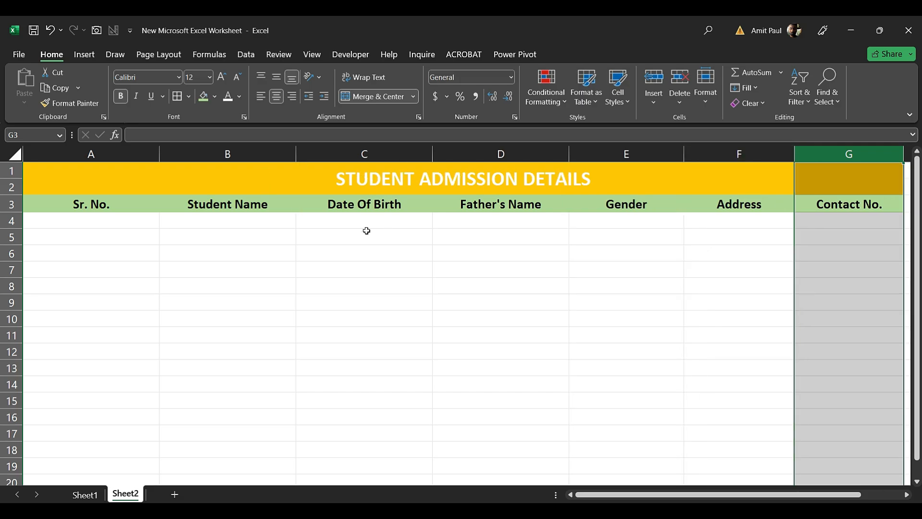
left_click(392, 233)
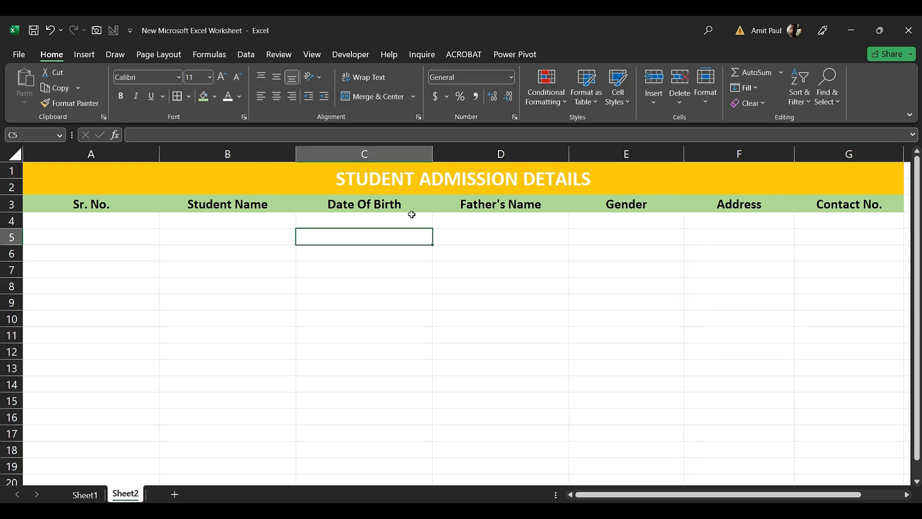
left_click_drag(158, 148, 149, 148)
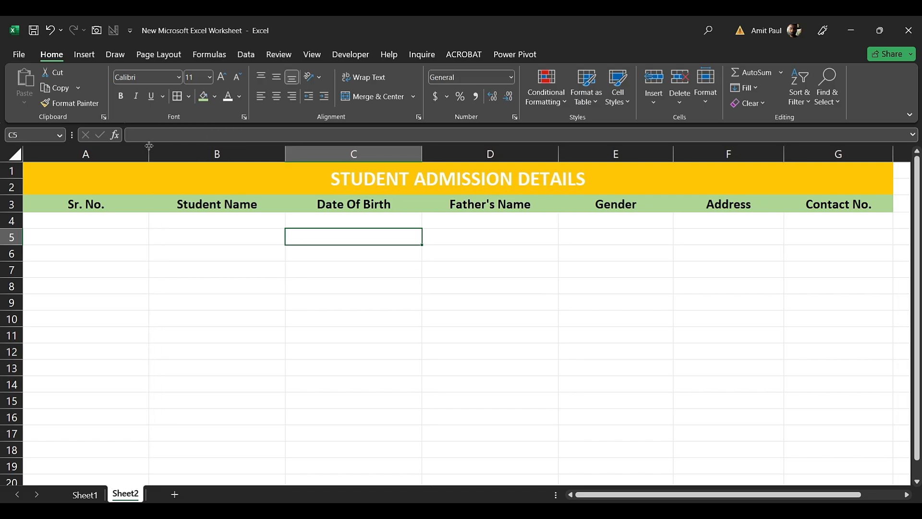
left_click(99, 223)
left_click_drag(63, 205, 864, 478)
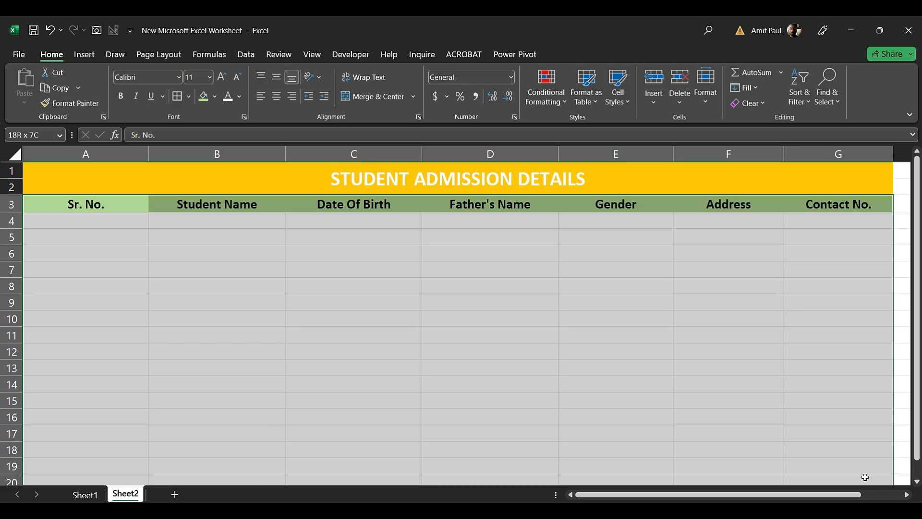
Apply All Borders to every cell of the table
left_click(188, 99)
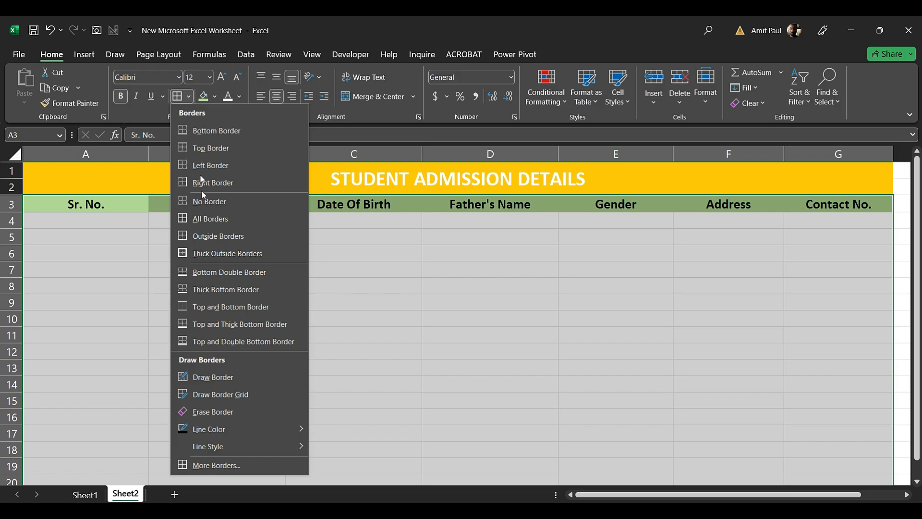
left_click(235, 219)
left_click(591, 347)
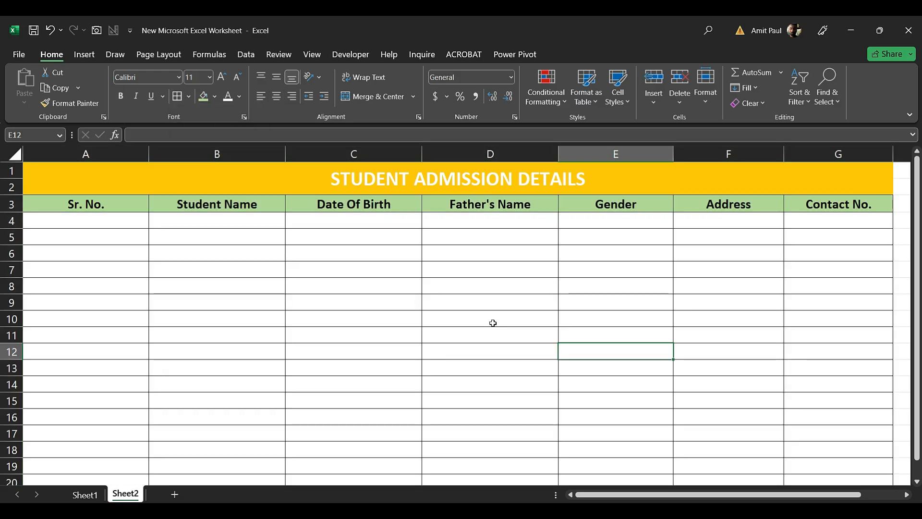
Number the Sr. No. column 1 to 16 using 1, 2 and the fill handle
left_click(112, 220)
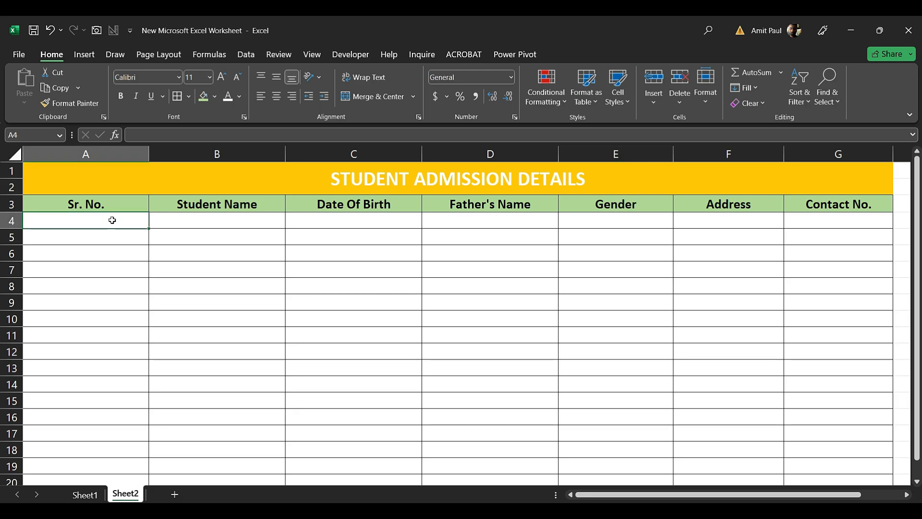
type("1")
key("Return")
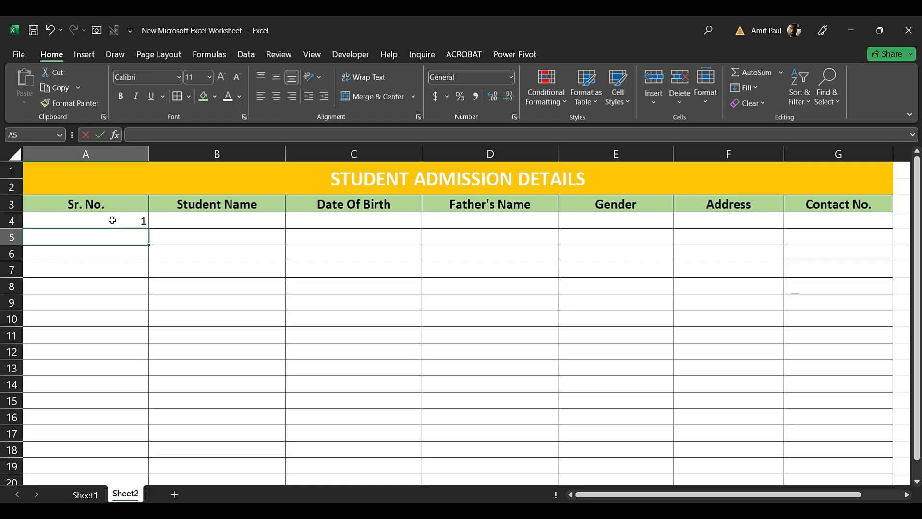
type("2")
key("Return")
left_click_drag(113, 221, 173, 477)
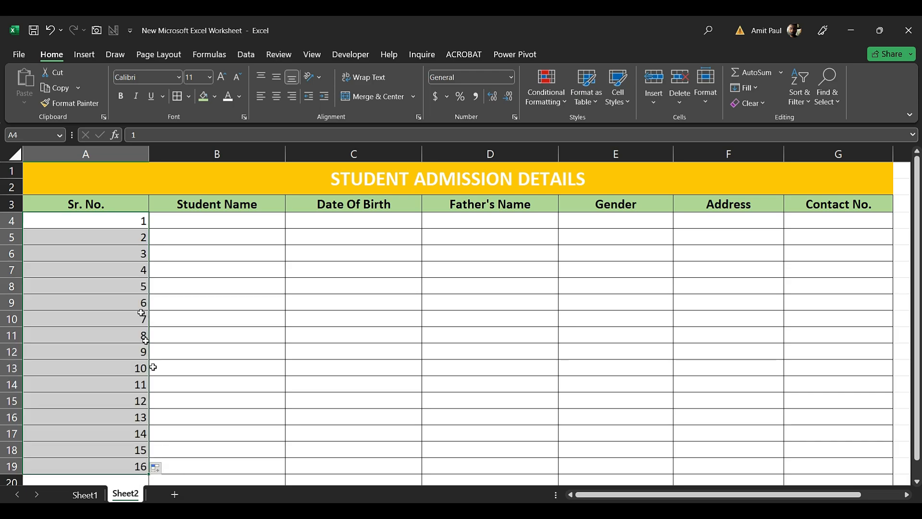
Centre the contents of data rows A4:G20
left_click(183, 223)
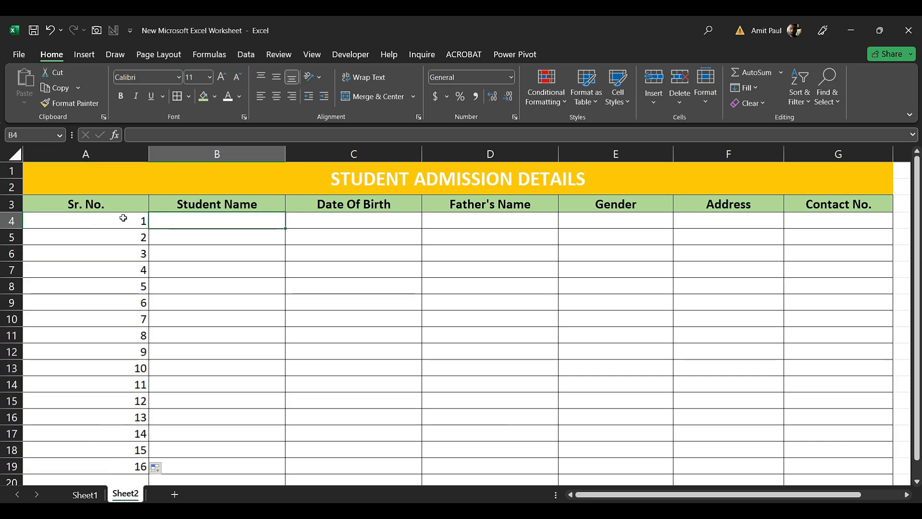
left_click_drag(121, 221, 537, 385)
left_click_drag(783, 429, 848, 479)
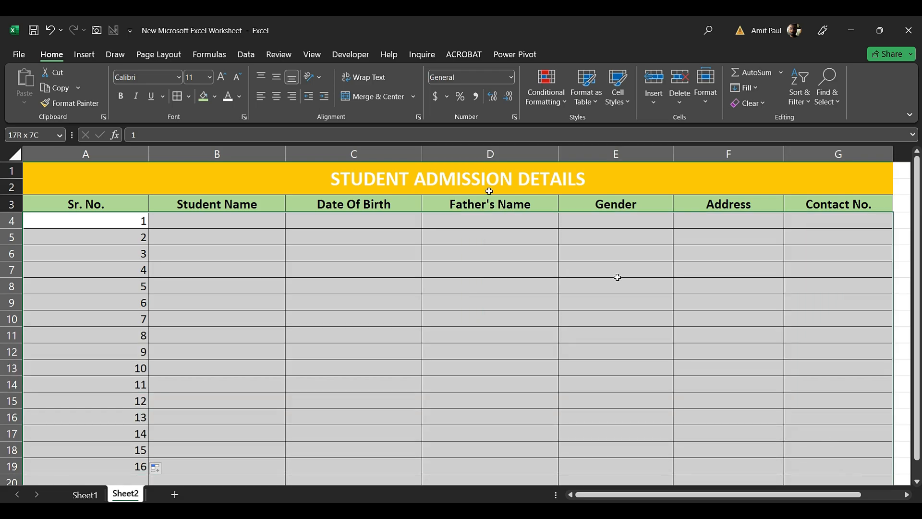
left_click(278, 96)
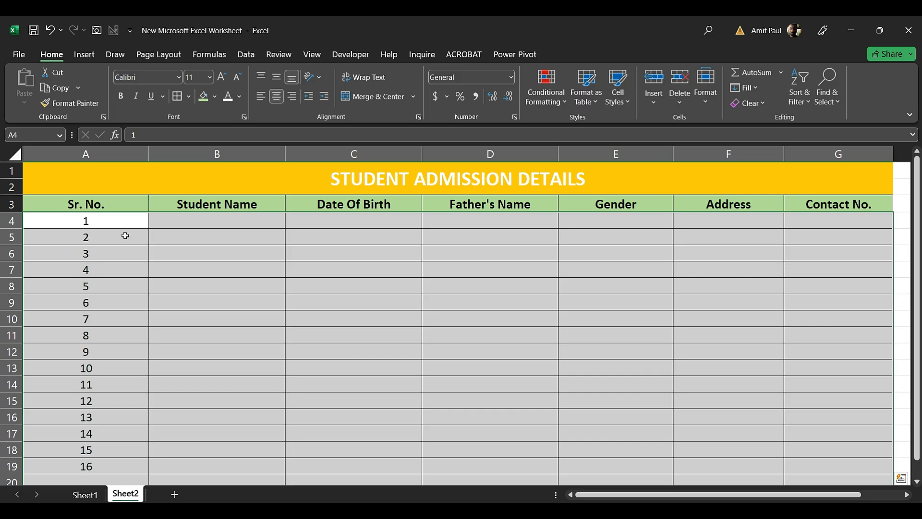
left_click(333, 227)
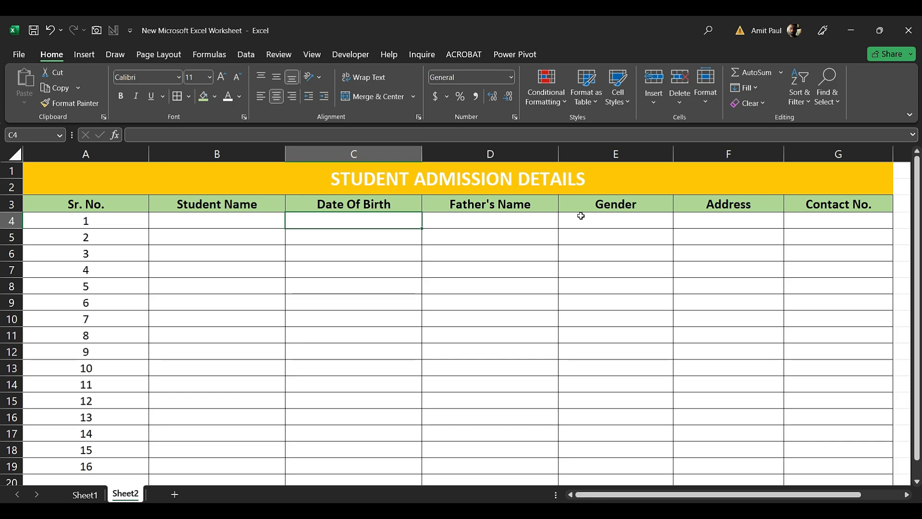
left_click(131, 31)
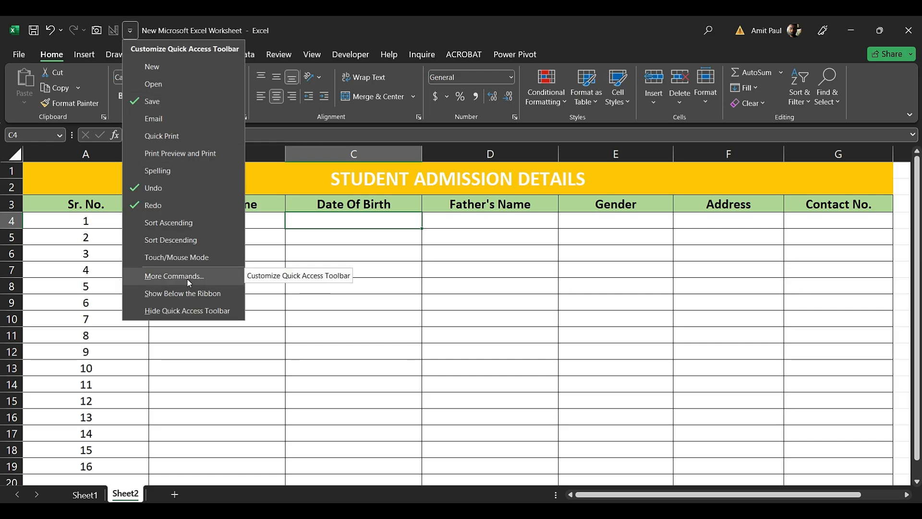
Open More Commands for the Quick Access Toolbar and choose commands from All Commands
left_click(174, 276)
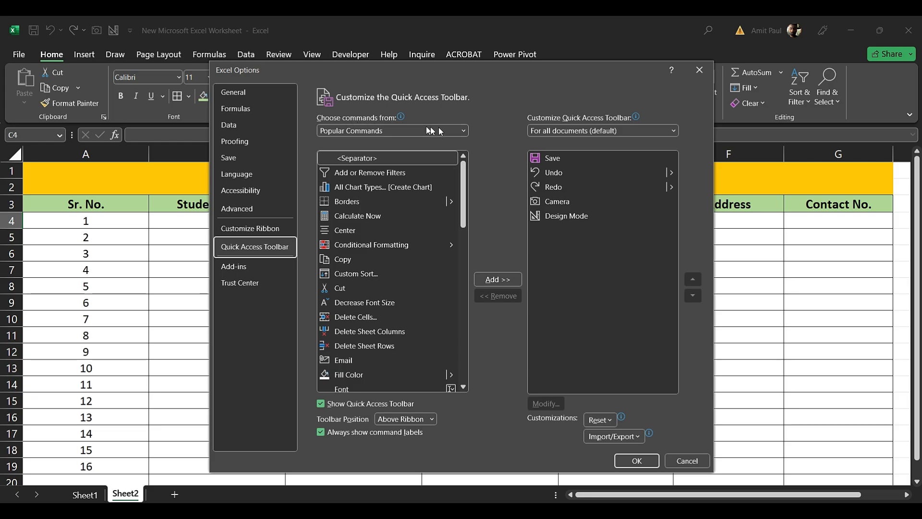
left_click(464, 131)
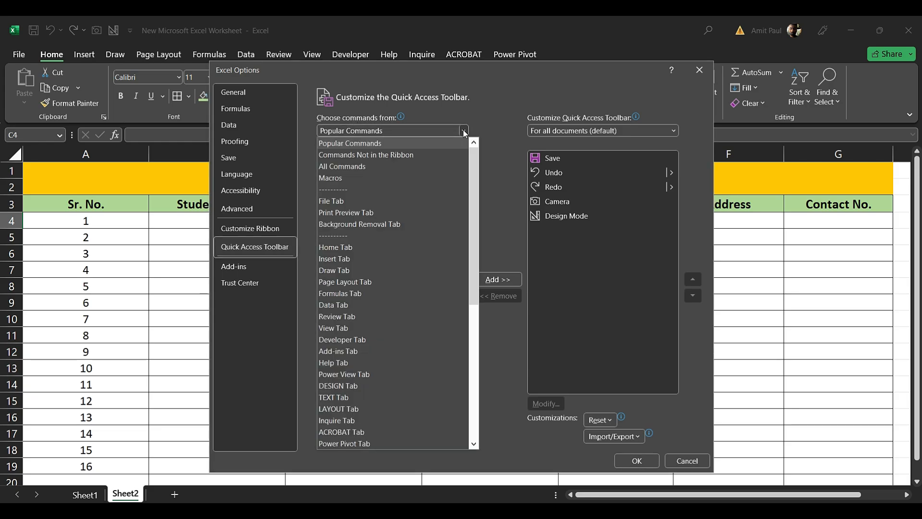
left_click(353, 168)
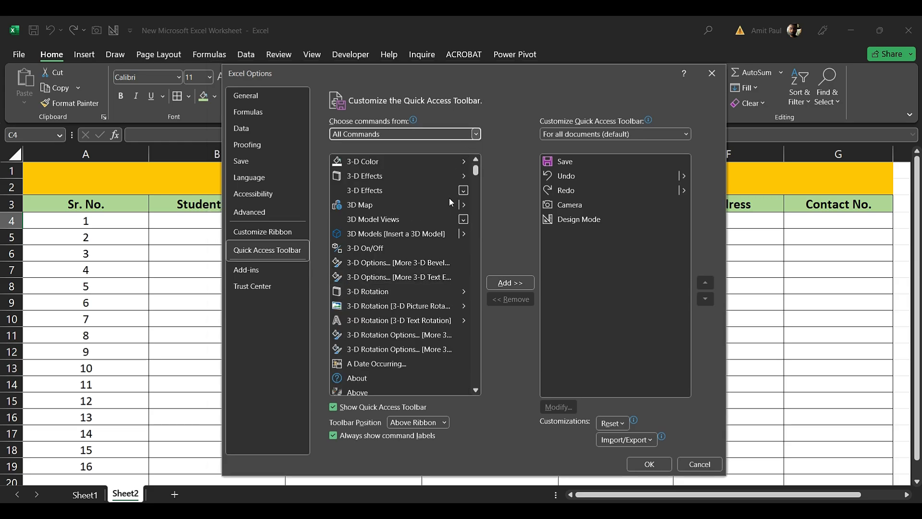
left_click(449, 202)
Find Form… in All Commands, add it to the Quick Access Toolbar, and confirm with OK
scroll(477, 177, "down", 1)
left_click_drag(477, 184, 476, 201)
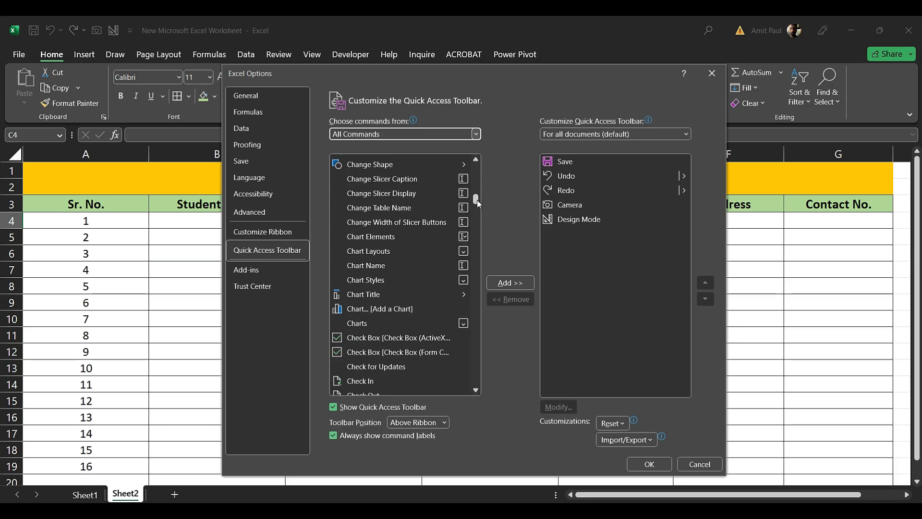
scroll(477, 216, "down", 8)
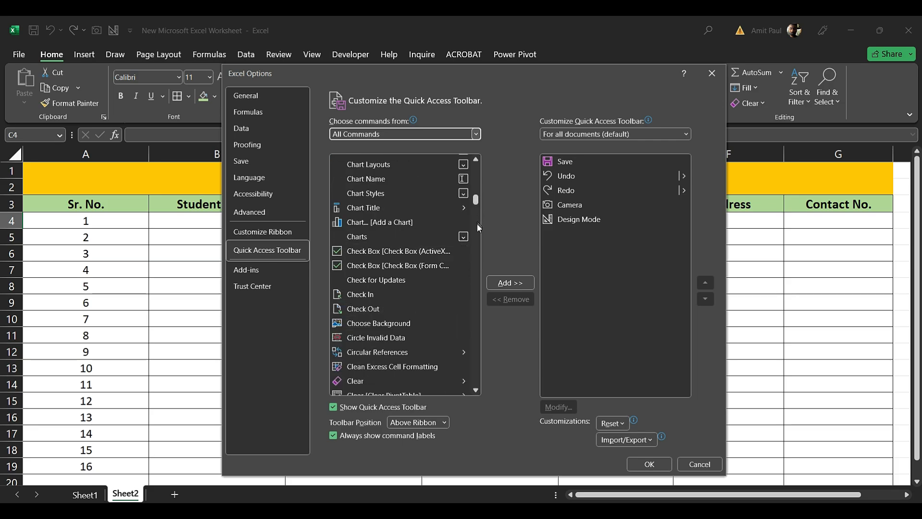
scroll(477, 233, "down", 3)
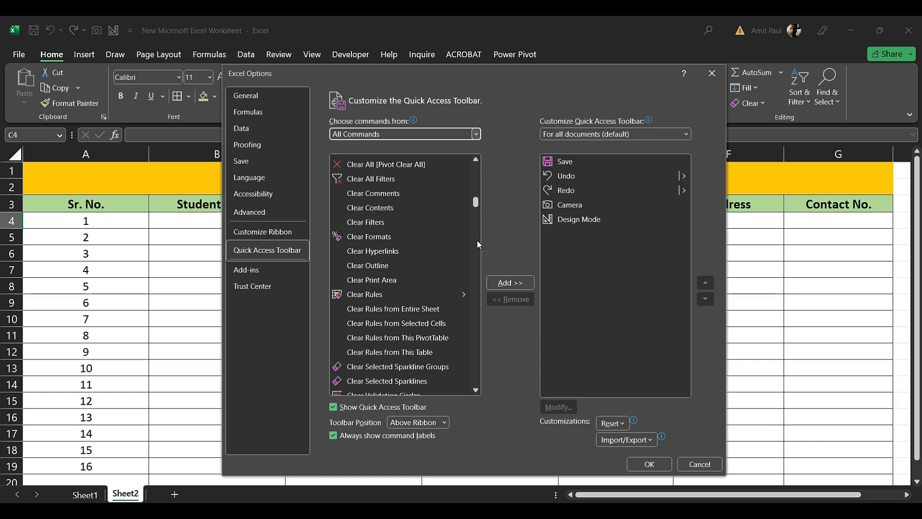
left_click(478, 242)
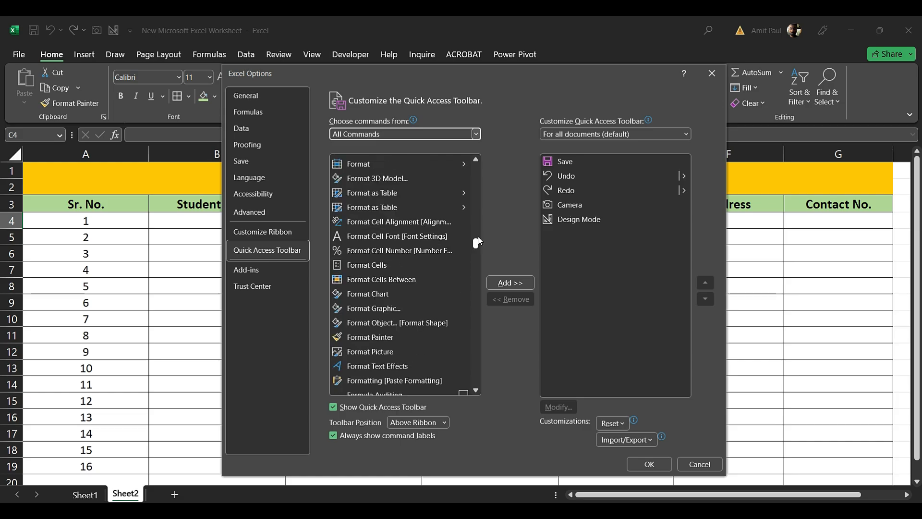
scroll(479, 238, "up", 1)
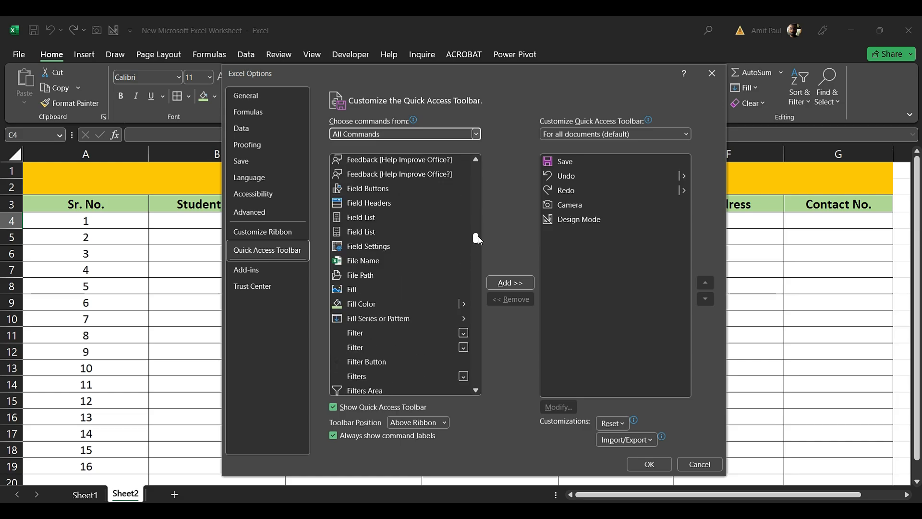
scroll(420, 243, "up", 1)
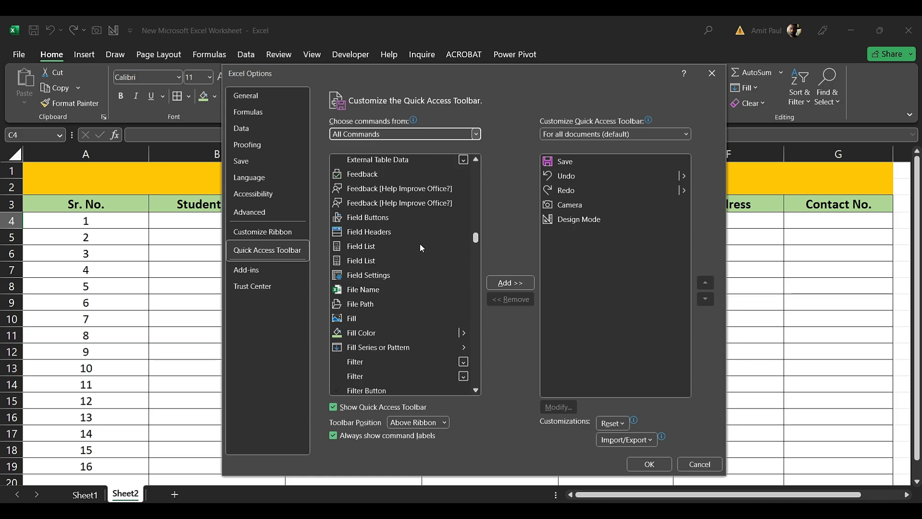
scroll(420, 243, "down", 9)
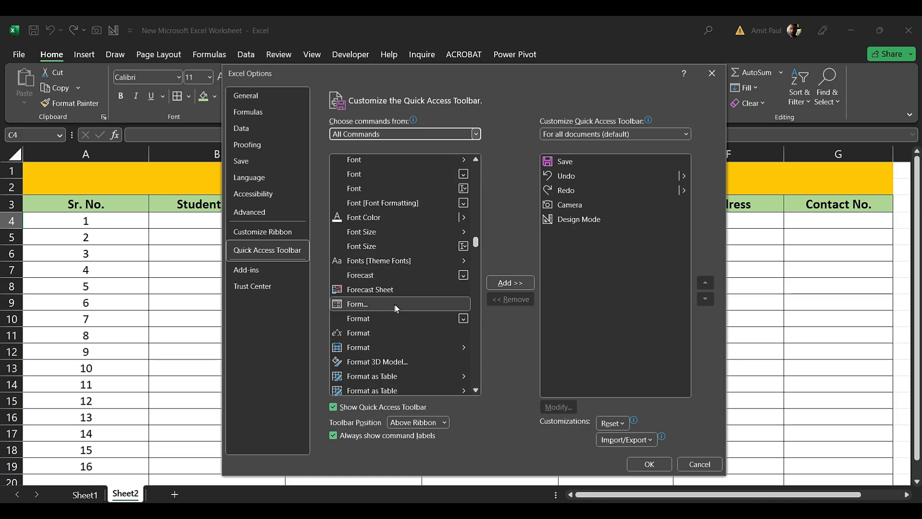
left_click(362, 305)
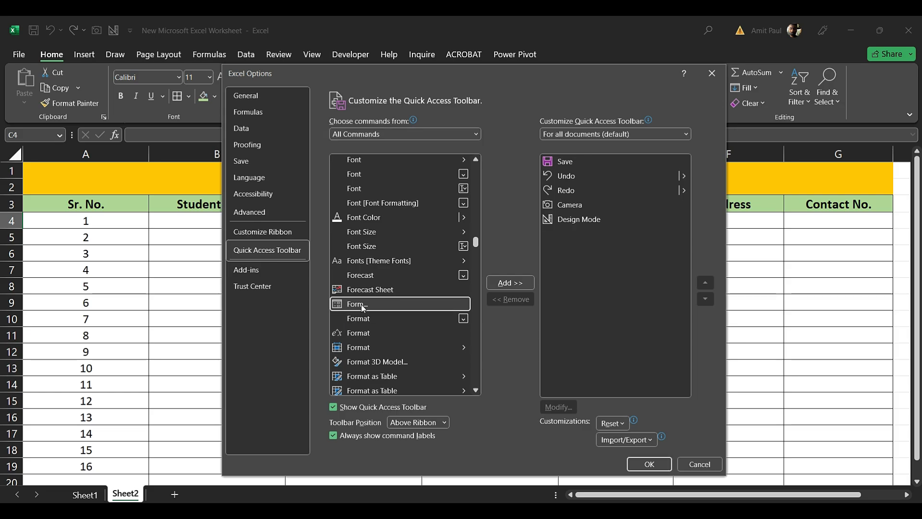
left_click(515, 287)
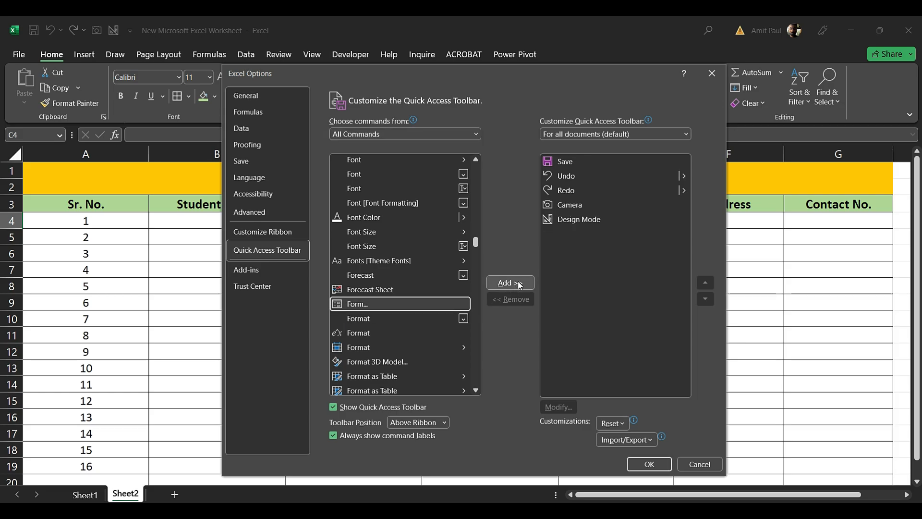
left_click(519, 285)
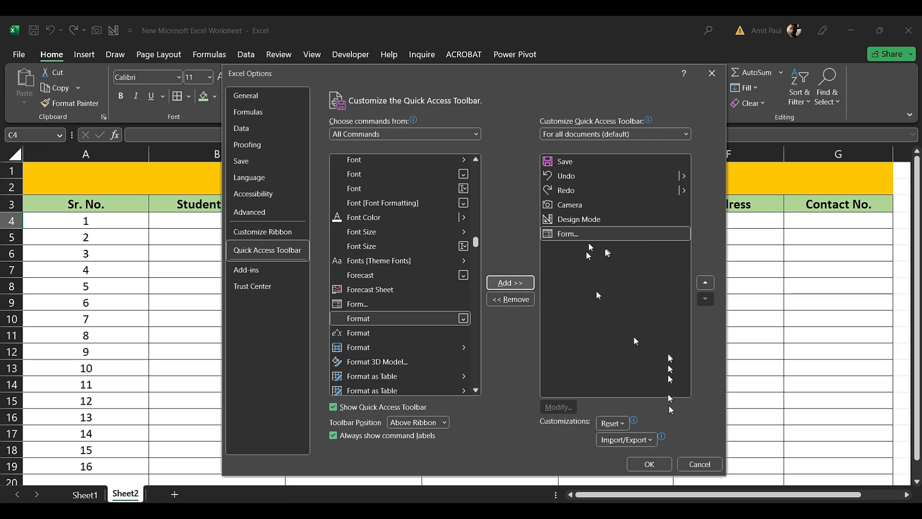
left_click(649, 465)
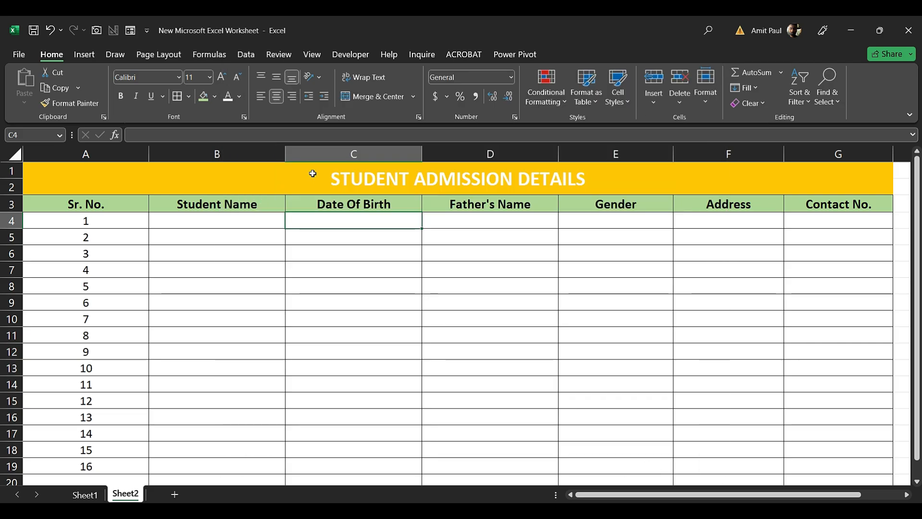
Open a data entry form for headers B3:G3, Student Name to Contact No., using the first row as labels
left_click(254, 221)
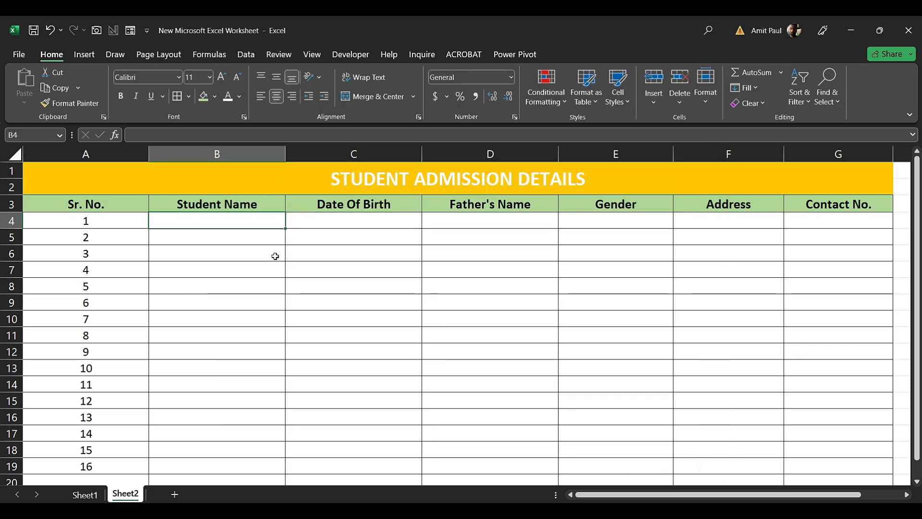
left_click(206, 204)
left_click_drag(342, 205, 822, 210)
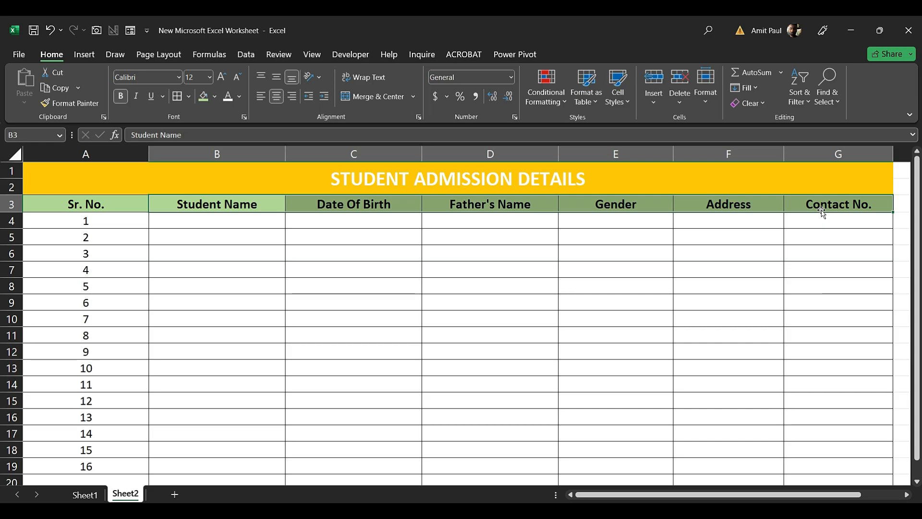
left_click(132, 34)
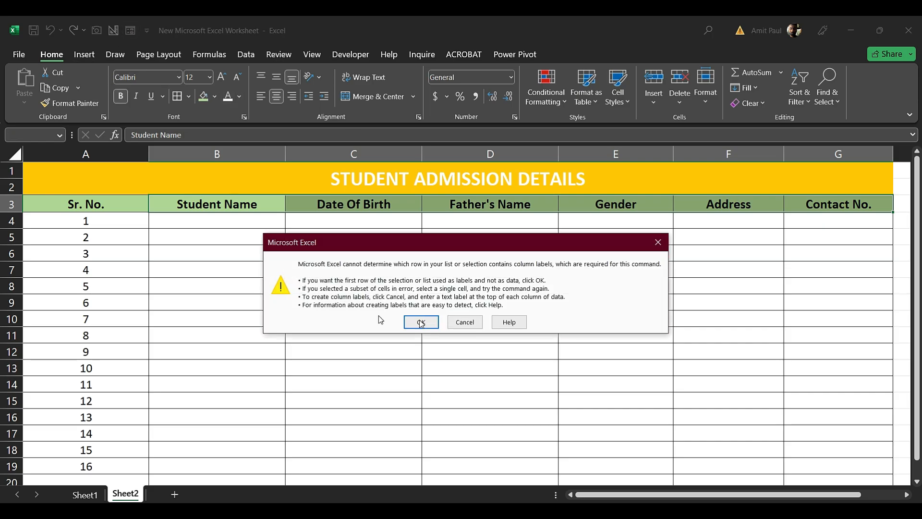
left_click(429, 322)
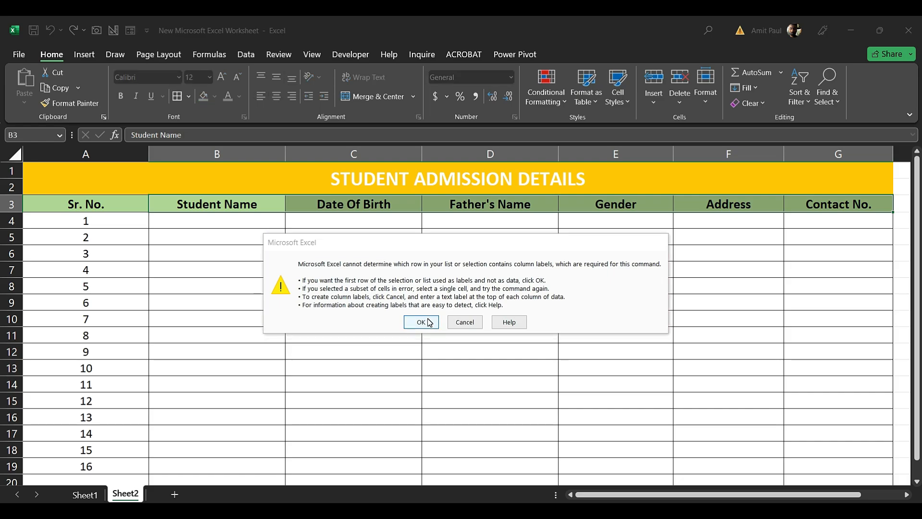
left_click_drag(363, 107, 619, 172)
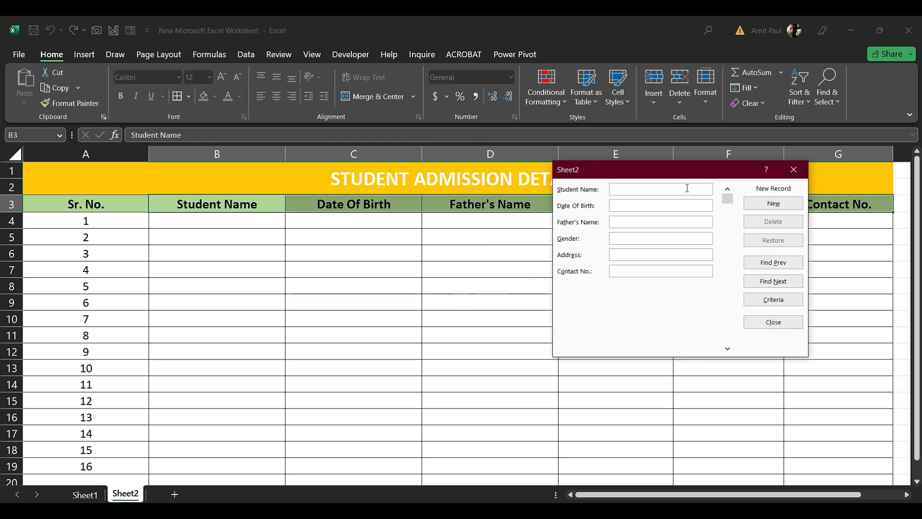
Enter the first student's name, birth date 01-01-1998, father's name, Male, Kolkata and contact number into row 4
type("aMIT")
key("BackSpace")
key("BackSpace")
key("BackSpace")
key("BackSpace")
key("BackSpace")
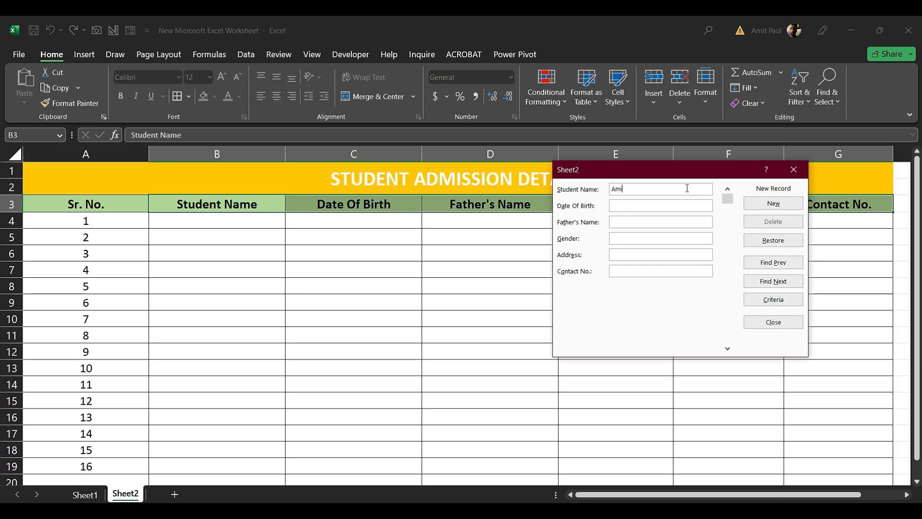
type("01")
type("-01-")
type("1")
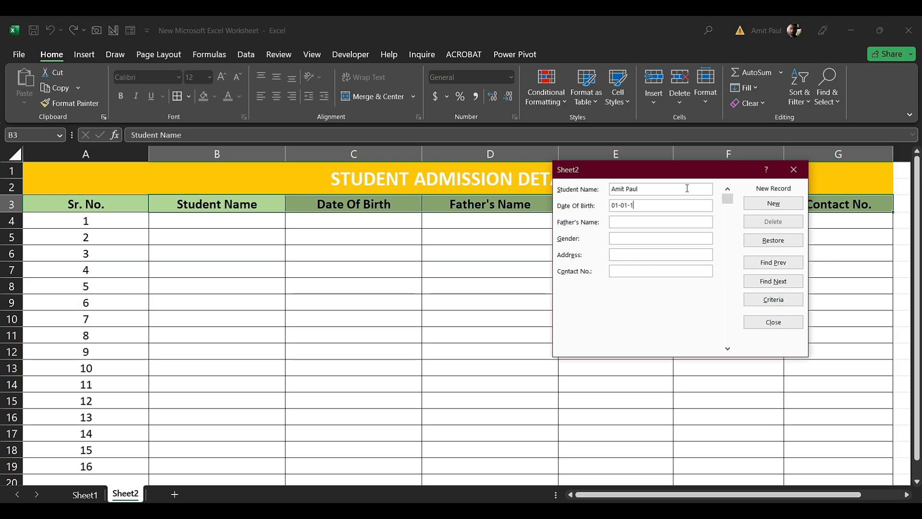
type("998")
left_click(674, 223)
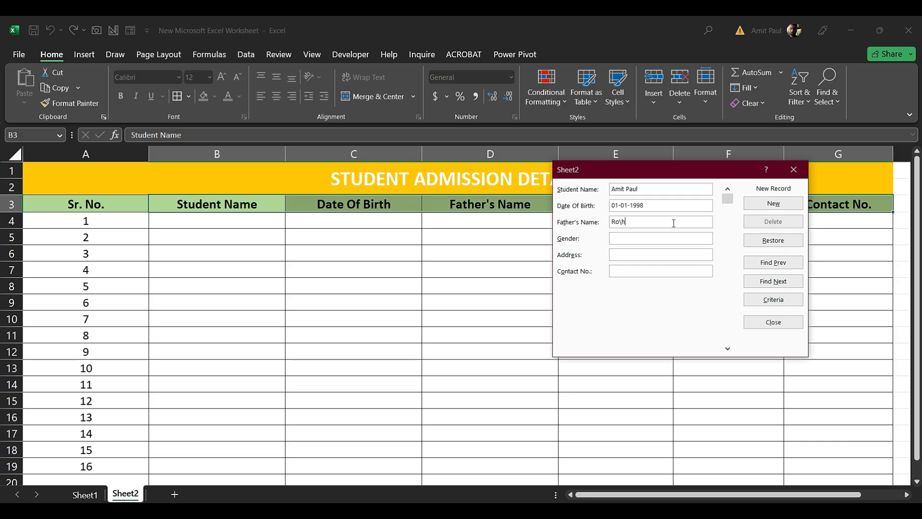
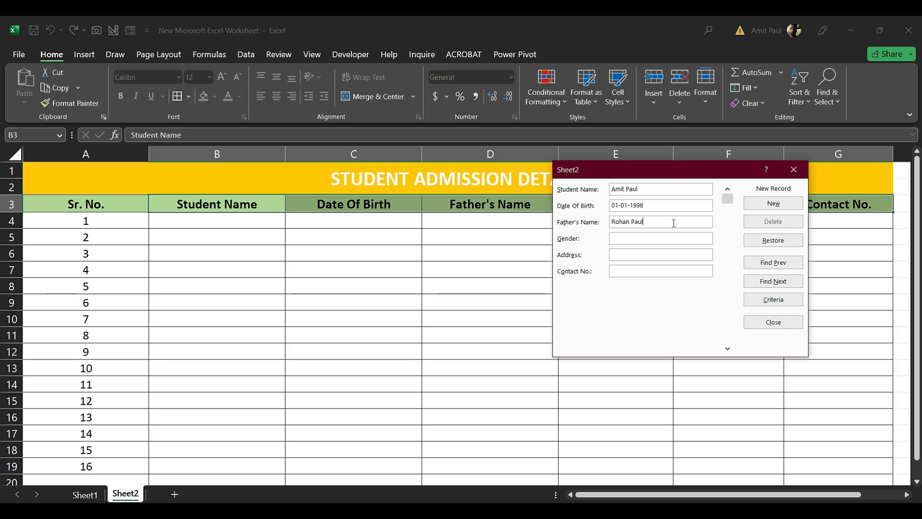
type("Male")
type("Kolkata")
type("852741986")
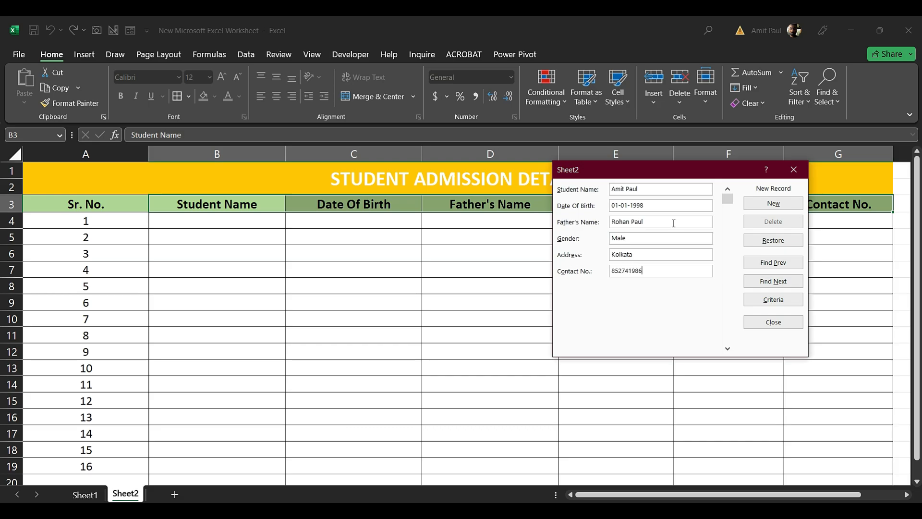
left_click(771, 204)
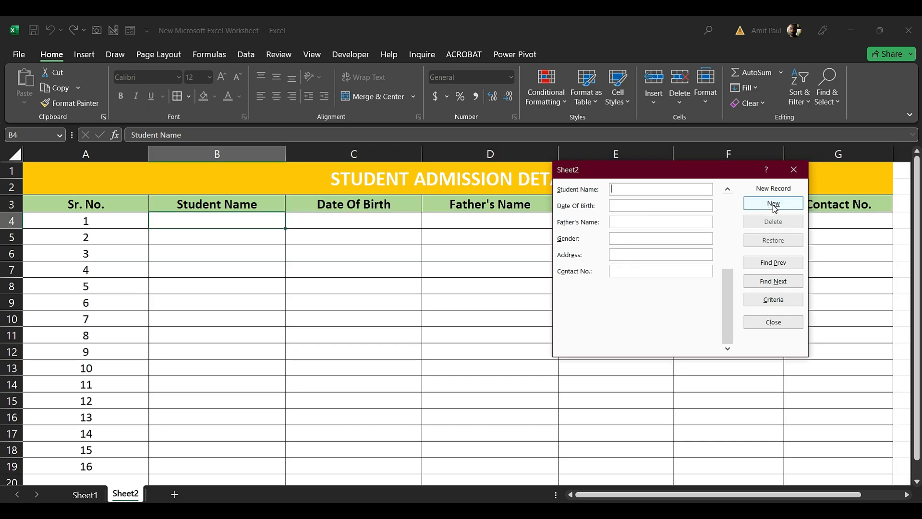
left_click_drag(705, 174, 652, 343)
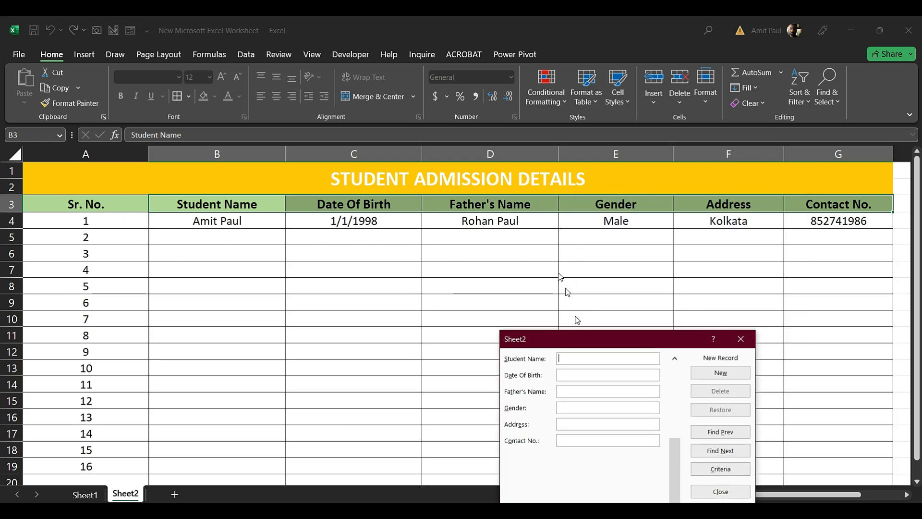
Enter the second student's name, birth date 01-05-1998, father's name, Male, Kolkata and contact number into row 5
left_click_drag(585, 341, 636, 289)
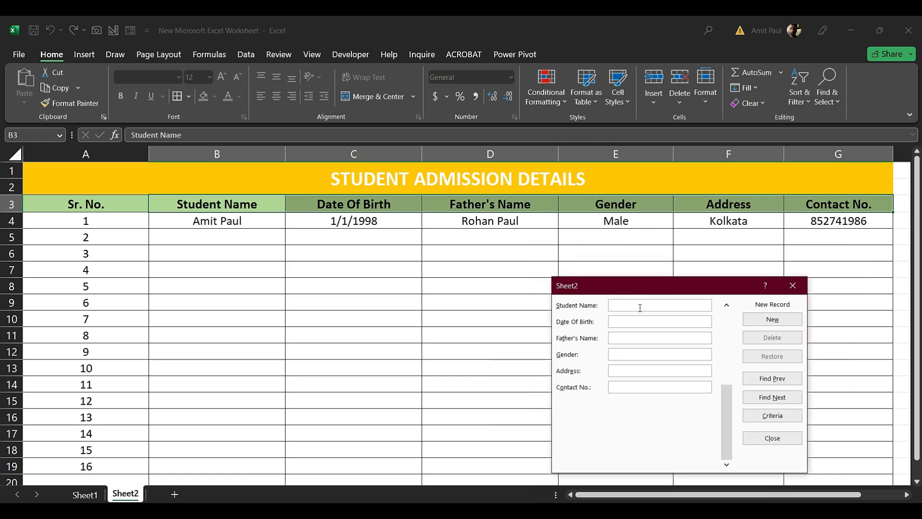
key("Tab")
type("01-05-1998")
key("Tab")
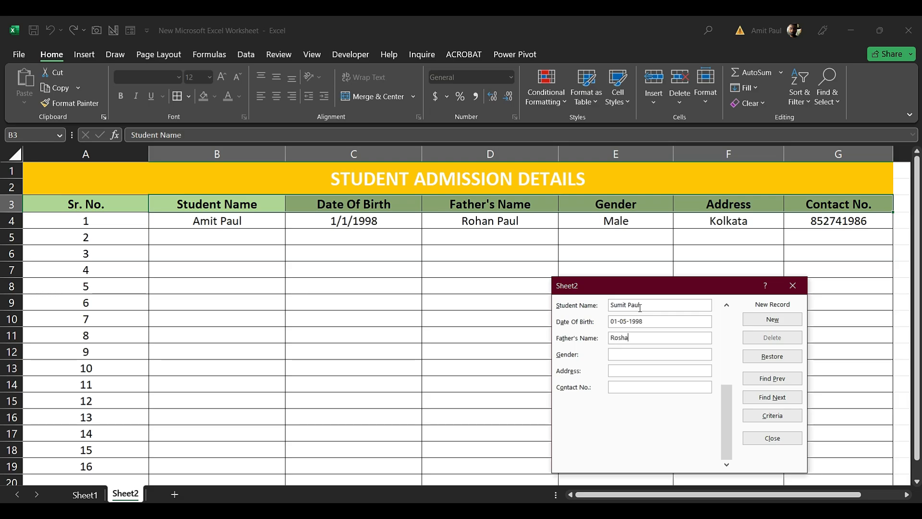
type("Male")
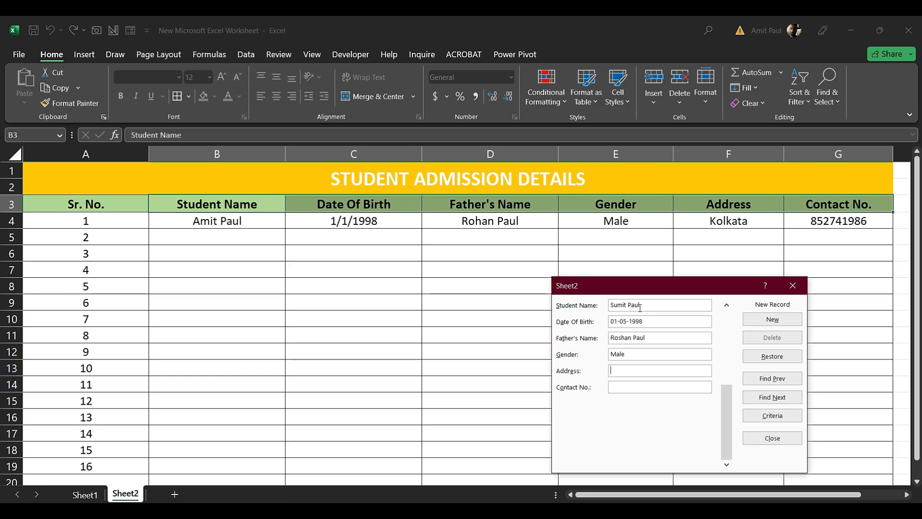
type("Kolkata")
key("Tab")
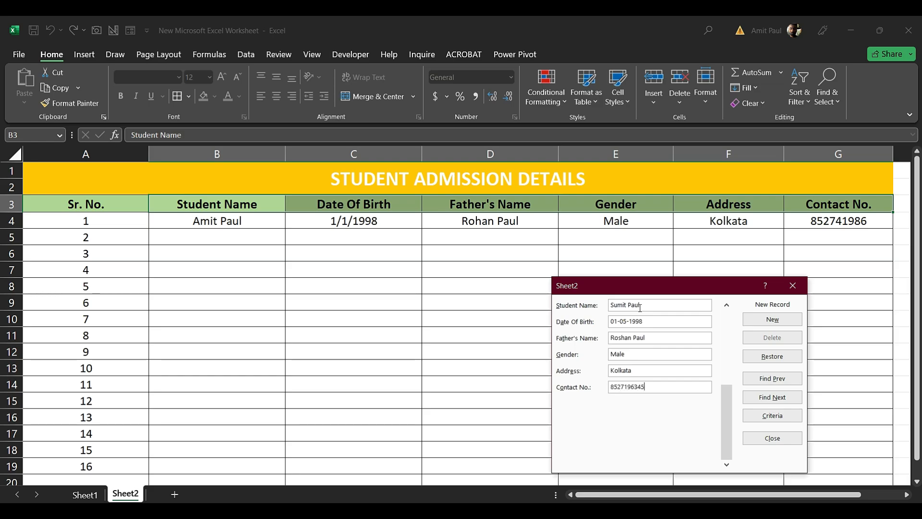
left_click(771, 320)
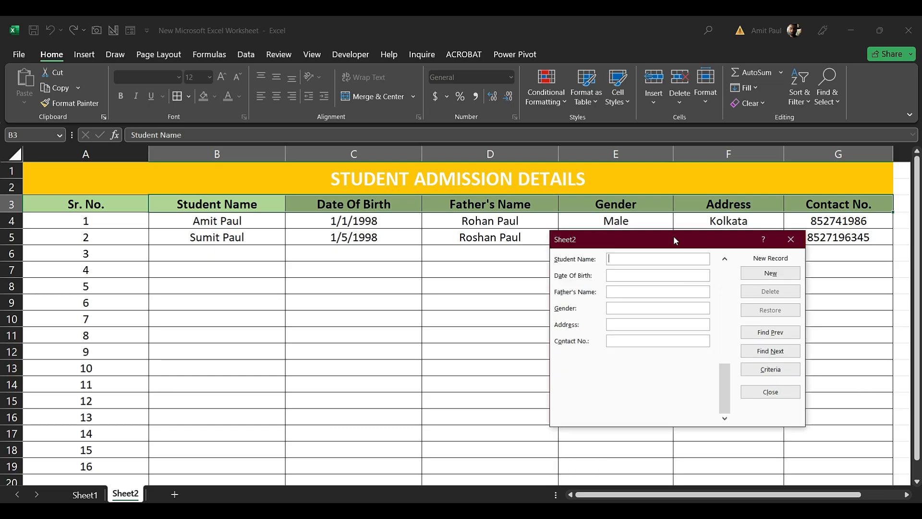
Delete record 2 of 2 through the data form, close the form and go to Sheet1
left_click_drag(679, 242, 678, 237)
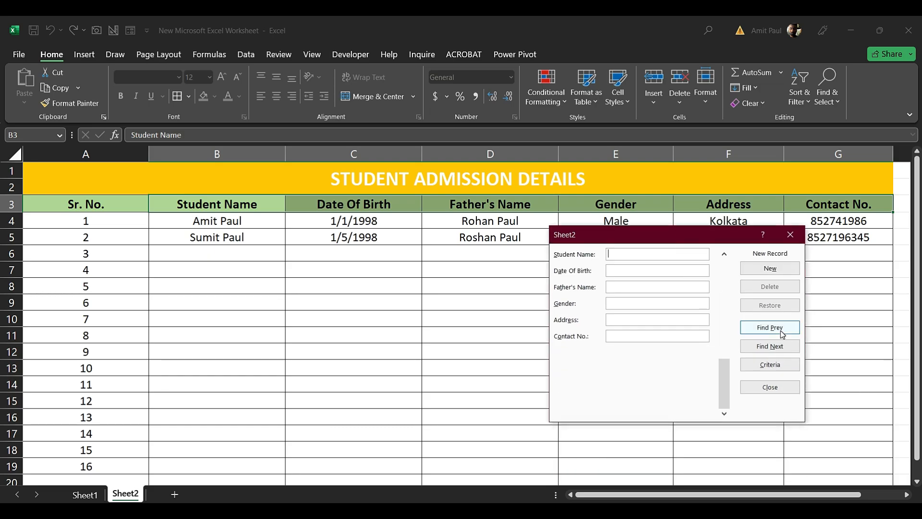
left_click(778, 331)
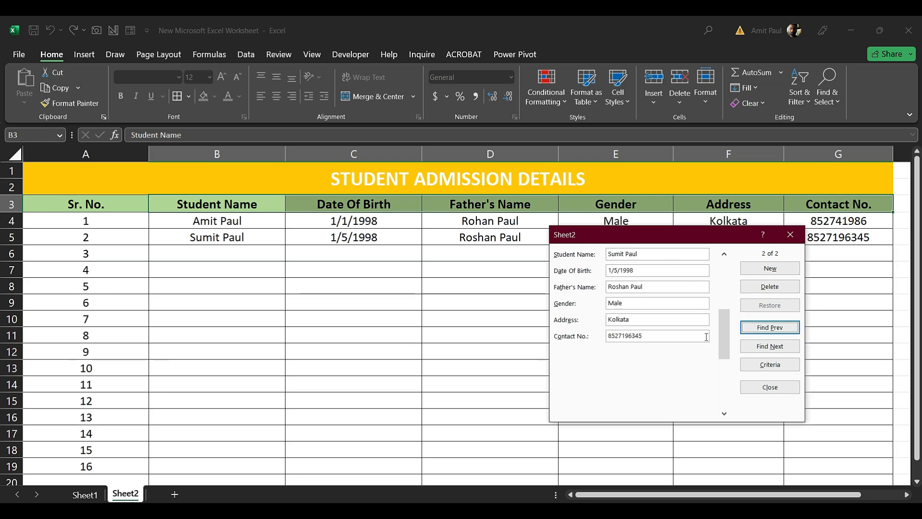
left_click(772, 288)
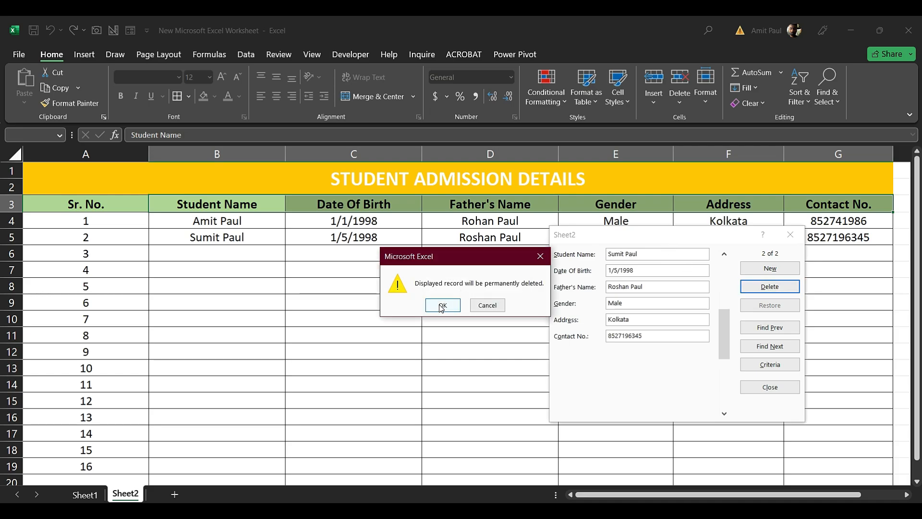
left_click(443, 305)
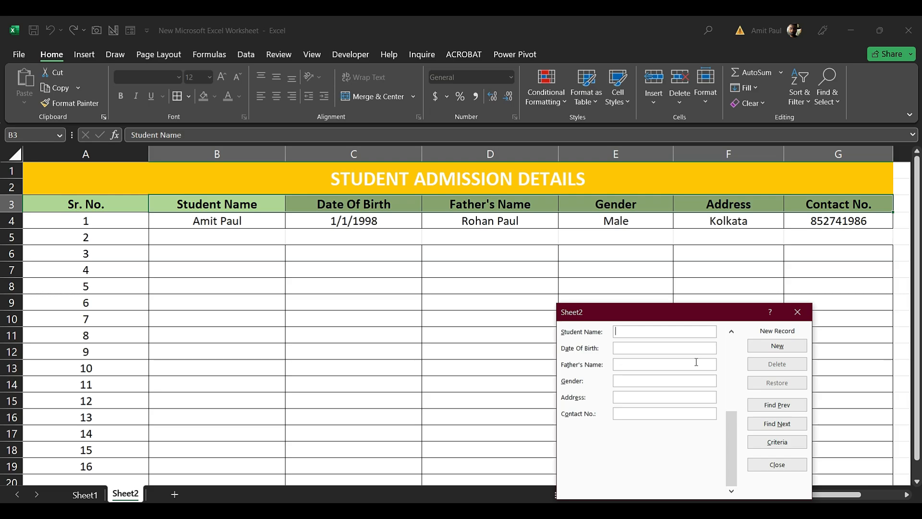
left_click(798, 313)
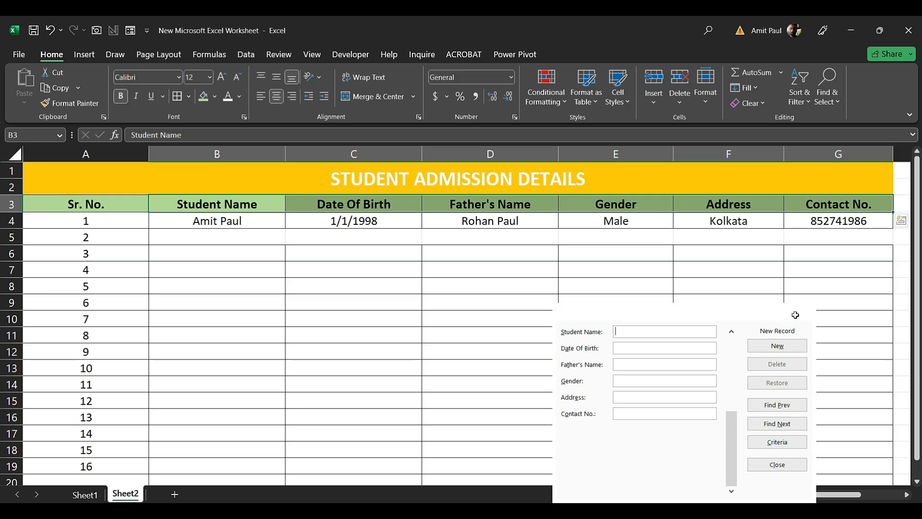
left_click(92, 495)
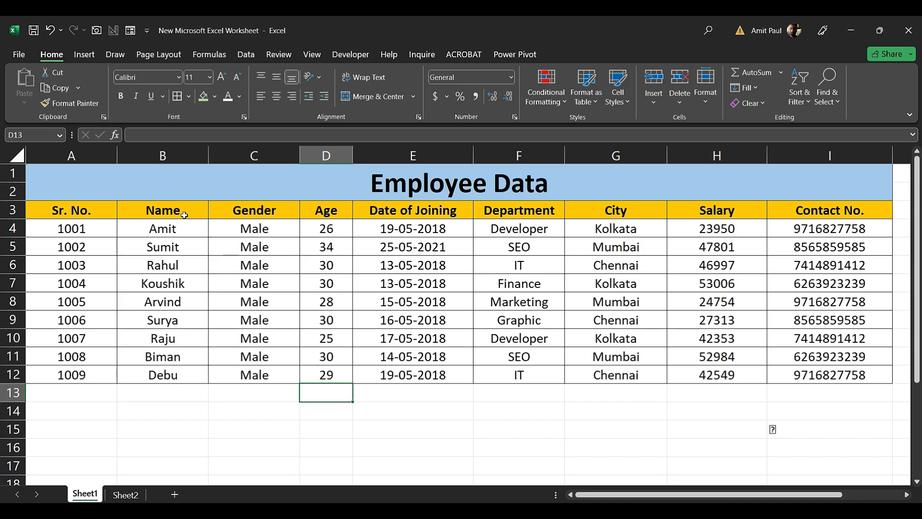
Retype the employee name in B9, undoing an accidental edit to B6
left_click(165, 322)
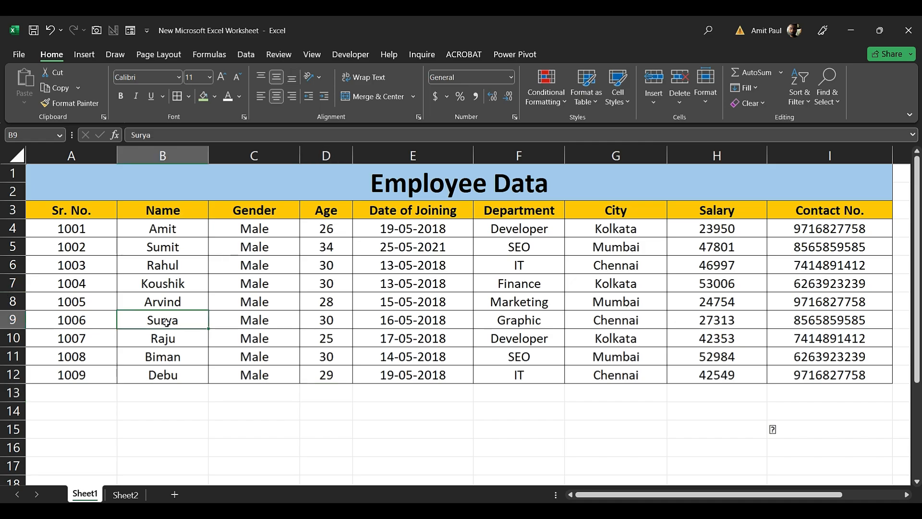
type("Amit")
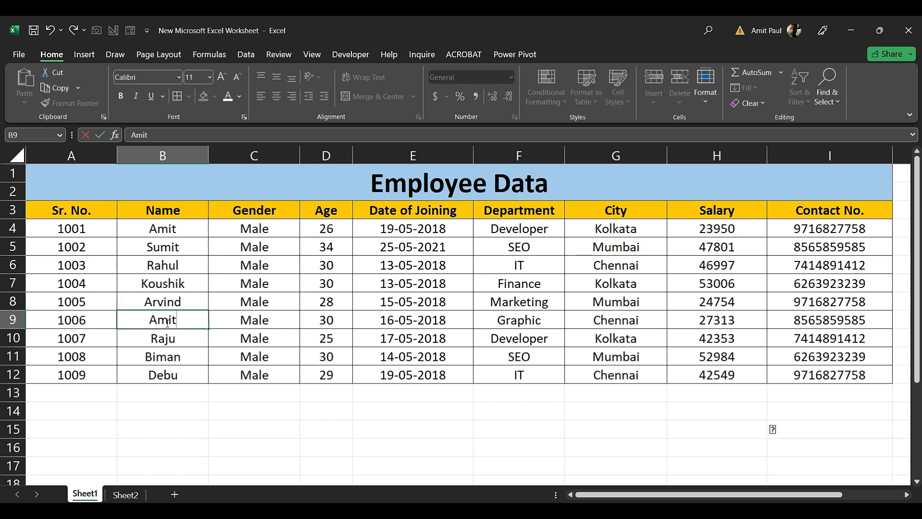
left_click(178, 267)
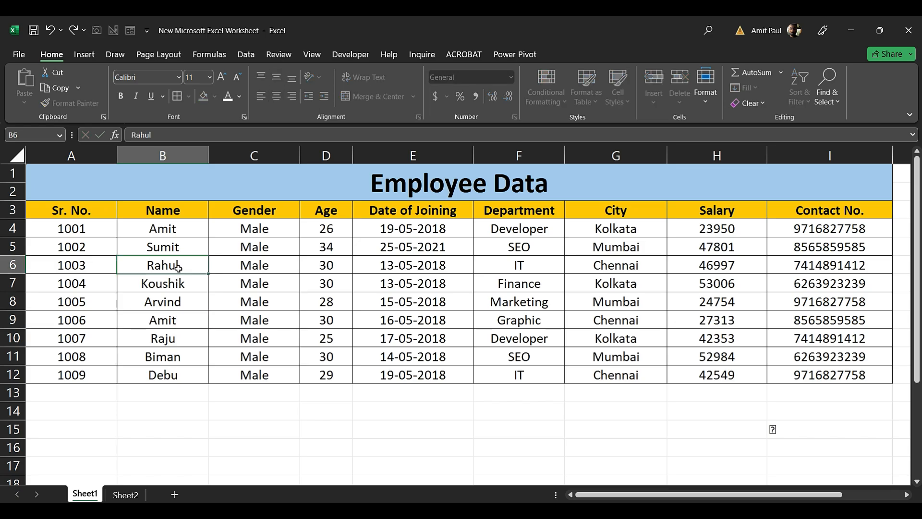
type("C")
left_click(178, 373)
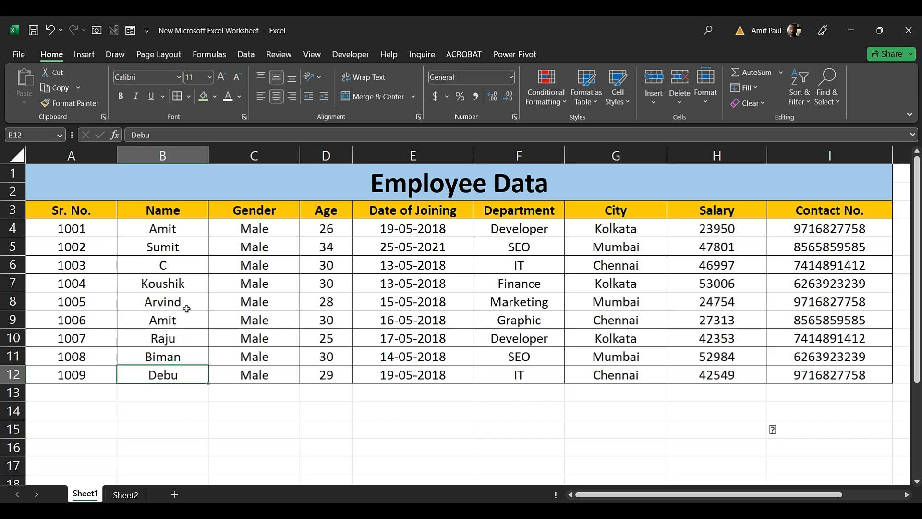
key("ctrl+z")
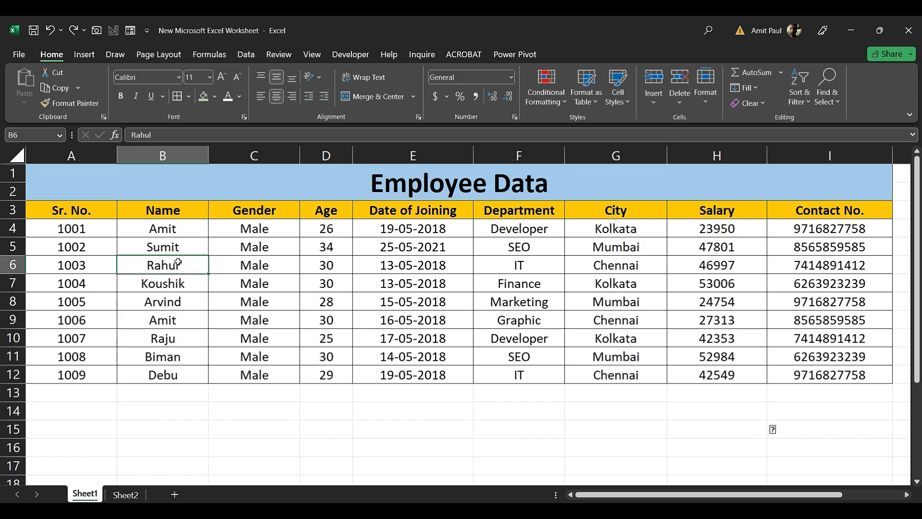
Copy the name in B6 and paste it over B12
key("ctrl+c")
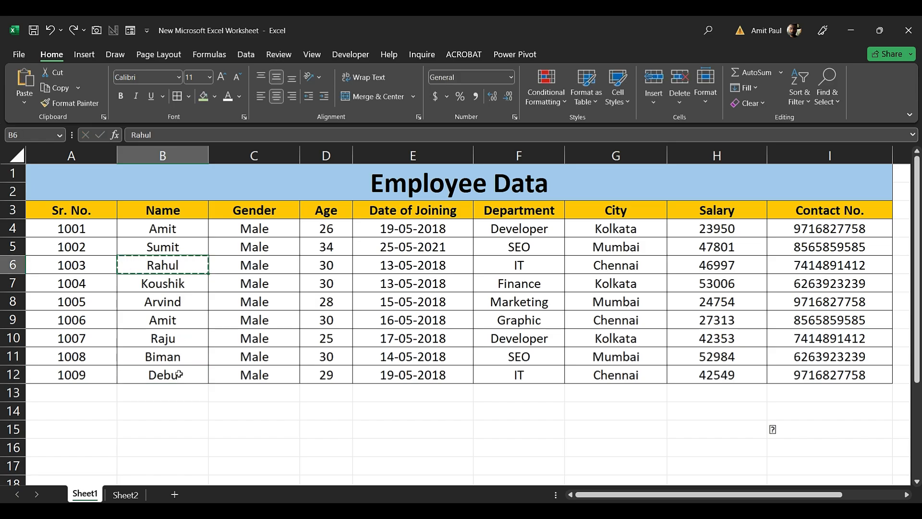
left_click(178, 374)
key("ctrl+v")
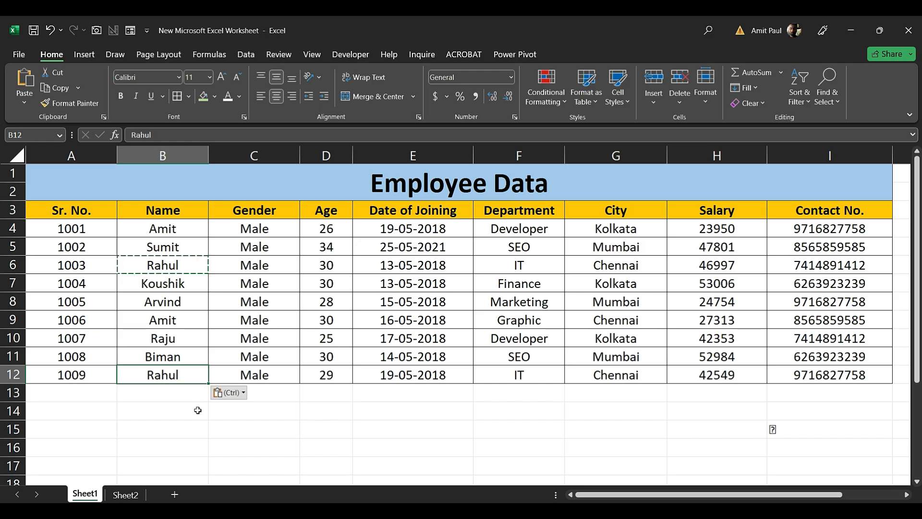
left_click(195, 411)
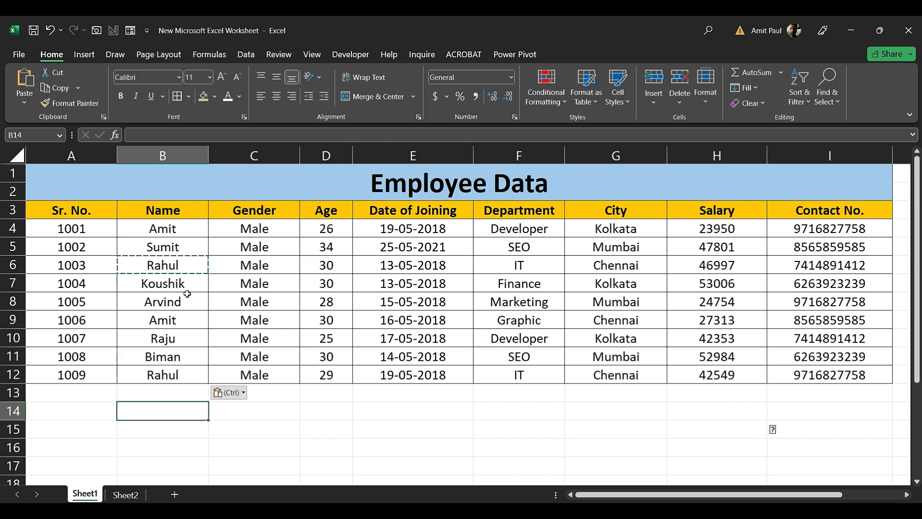
Apply a Duplicate Values rule with Light Red Fill and Dark Red Text to B4:B12
left_click(168, 231)
mouse_move(161, 268)
left_mouse_down()
mouse_move(150, 356)
mouse_move(161, 373)
mouse_move(157, 356)
mouse_move(163, 363)
left_mouse_up()
left_click(546, 96)
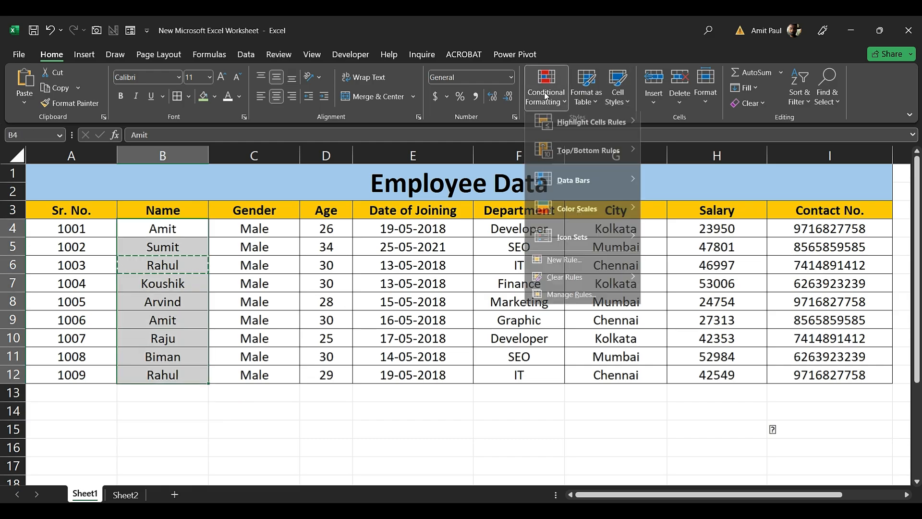
mouse_move(589, 130)
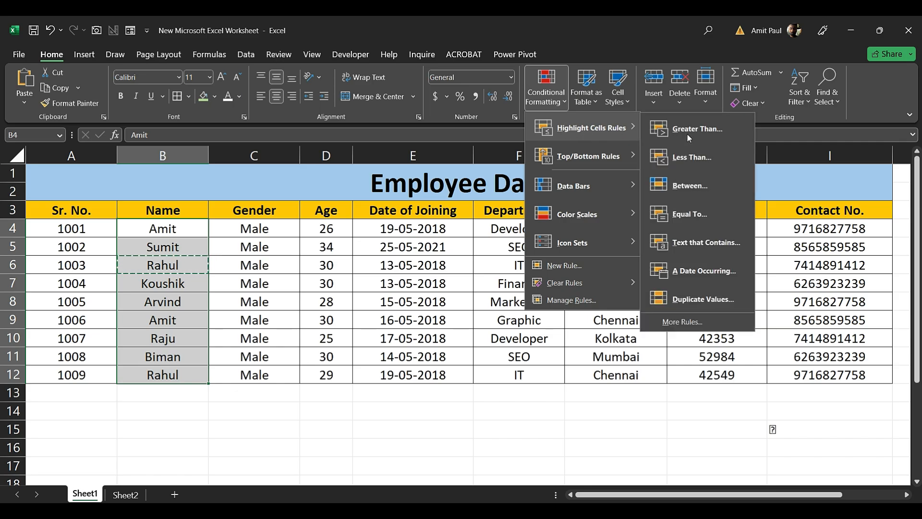
left_click(702, 300)
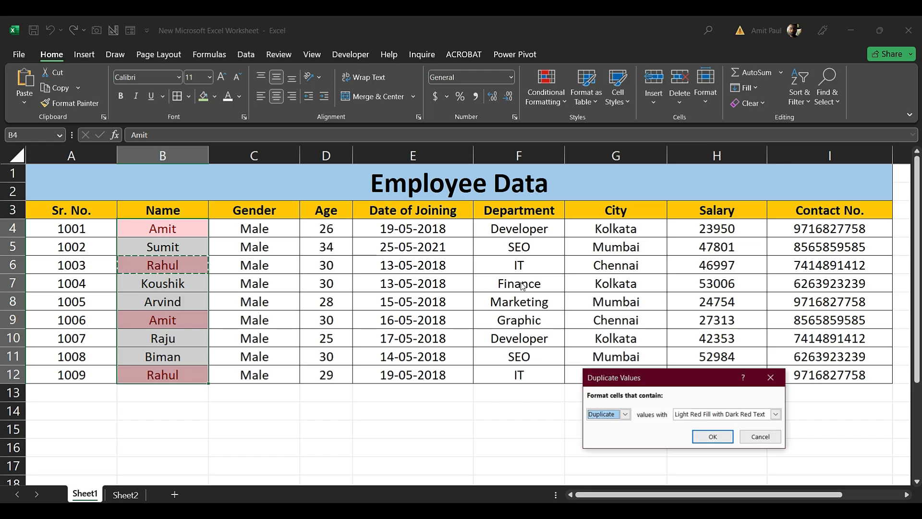
left_click_drag(617, 376, 520, 286)
left_click(616, 345)
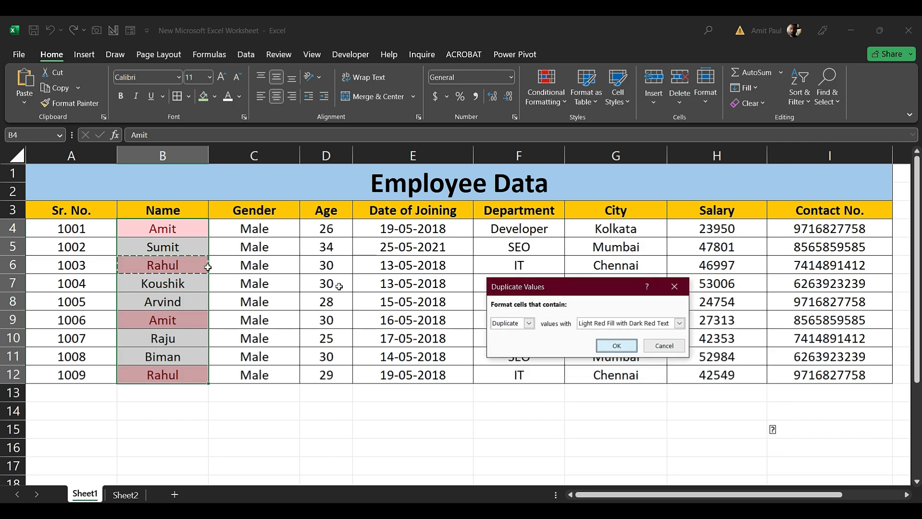
left_click(178, 286)
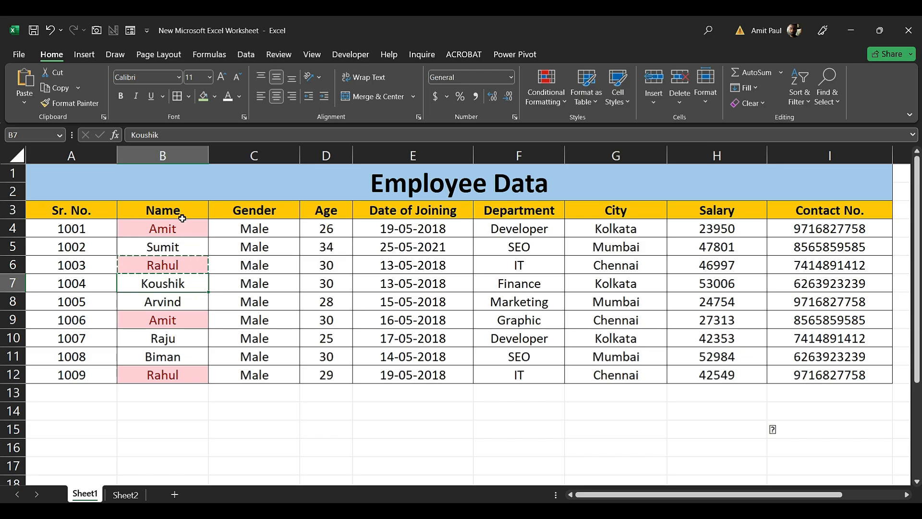
Clear conditional formatting rules from the selected Name cells B4:B12
left_click(186, 232)
key("ctrl+shift+Down")
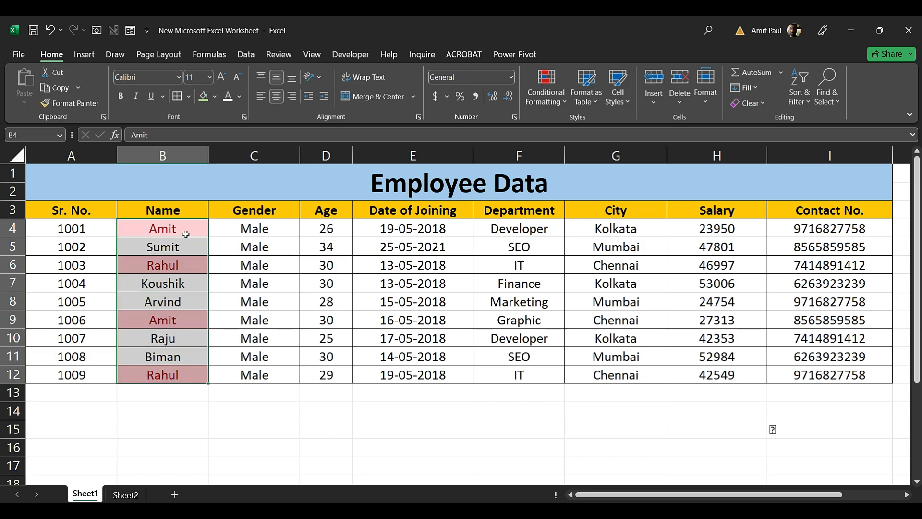
left_click(556, 94)
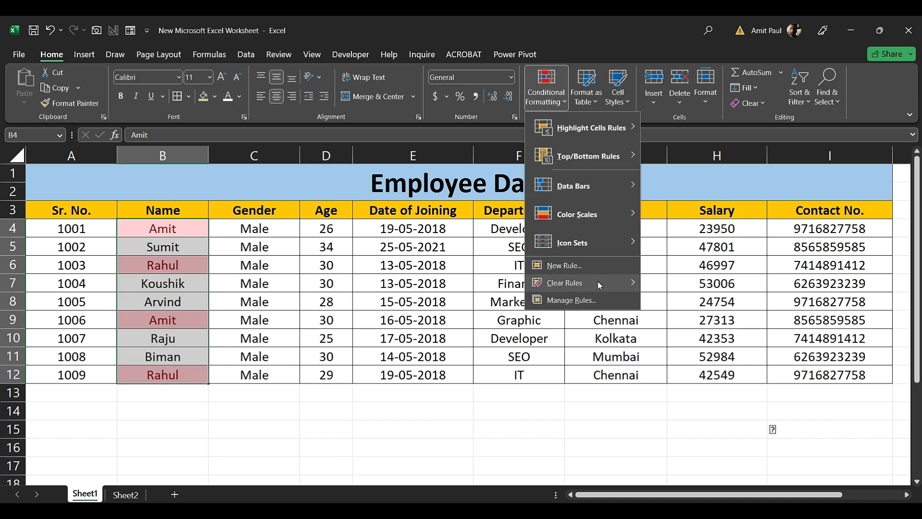
mouse_move(603, 283)
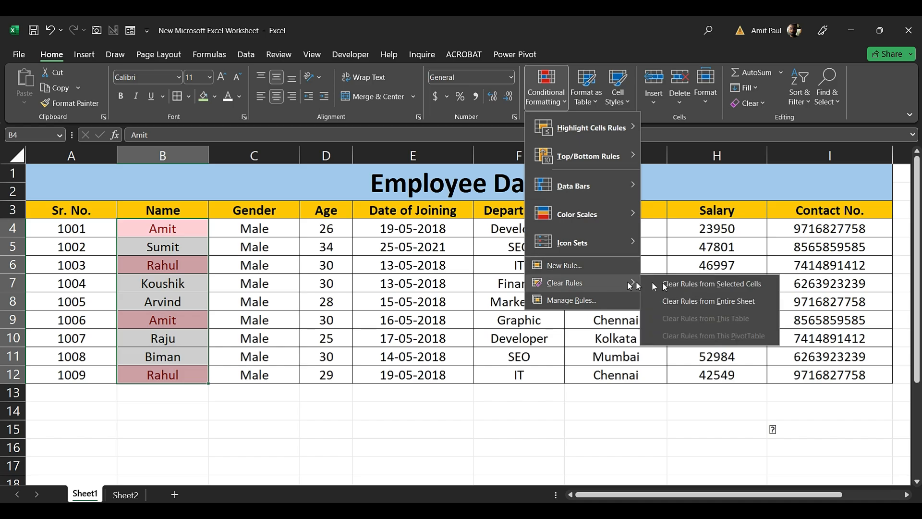
left_click(693, 284)
left_click(189, 396)
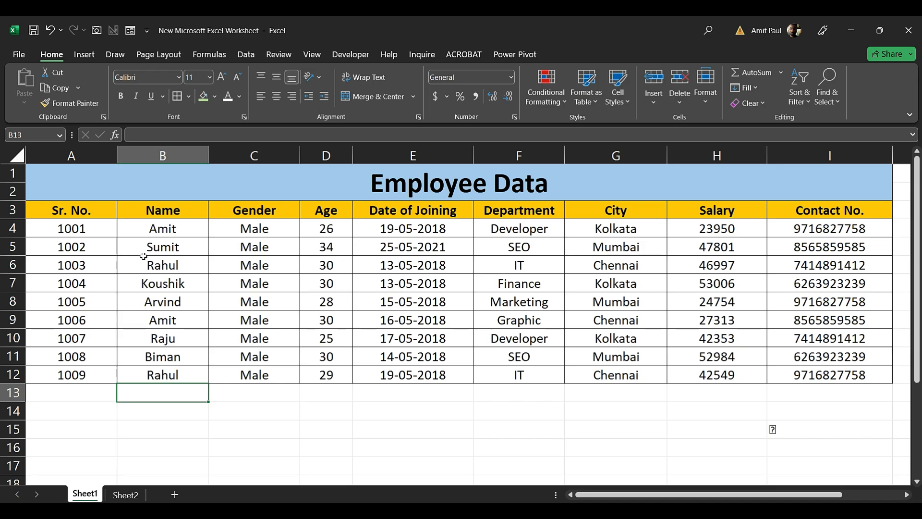
left_click(287, 390)
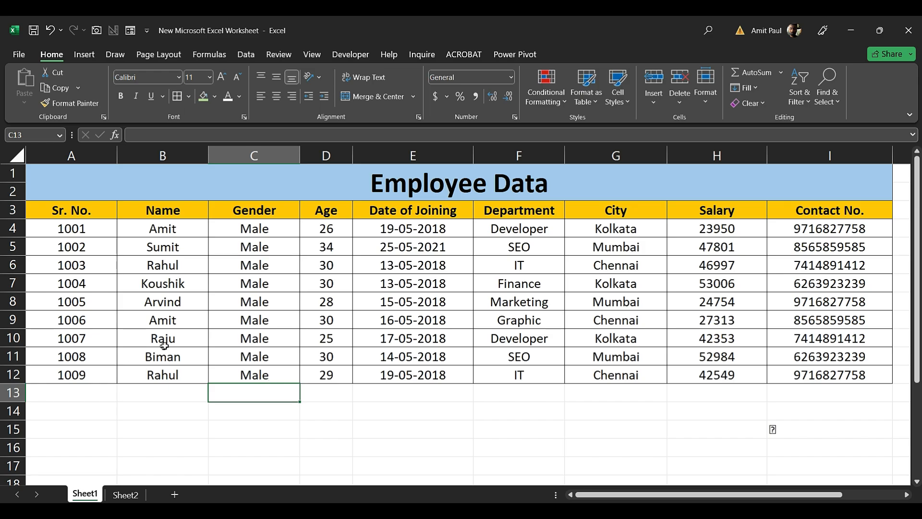
Copy A3:D12, Sr. No. through Age, and paste it at A18
scroll(243, 330, "down", 3)
scroll(243, 329, "up", 3)
left_click_drag(72, 209, 332, 377)
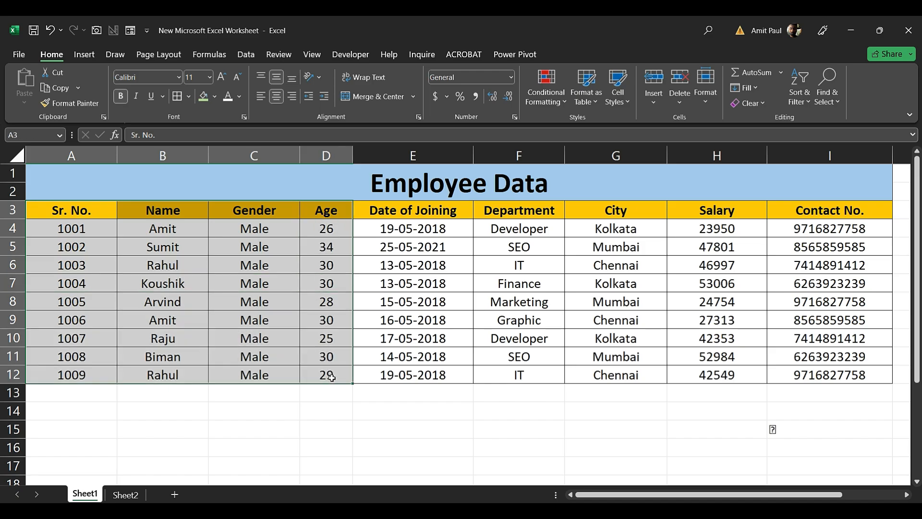
key("ctrl+c")
scroll(332, 378, "down", 6)
scroll(331, 378, "up", 1)
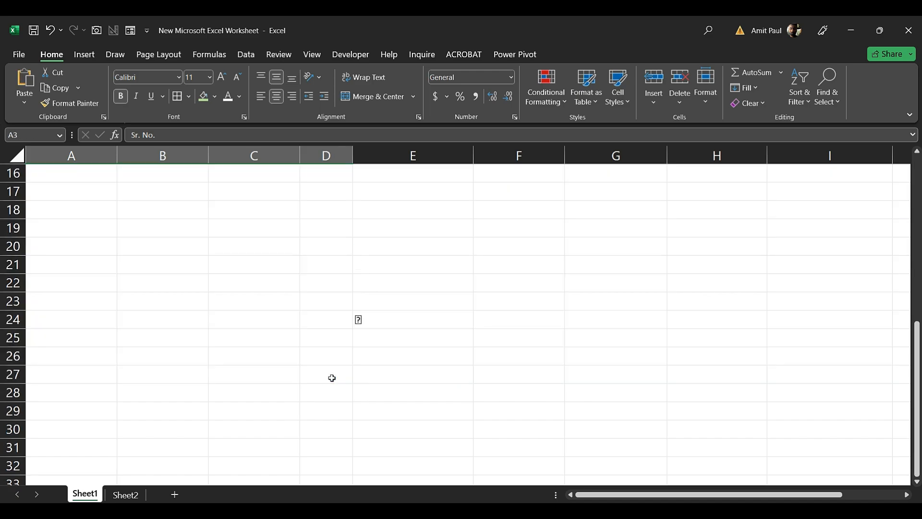
left_click(80, 211)
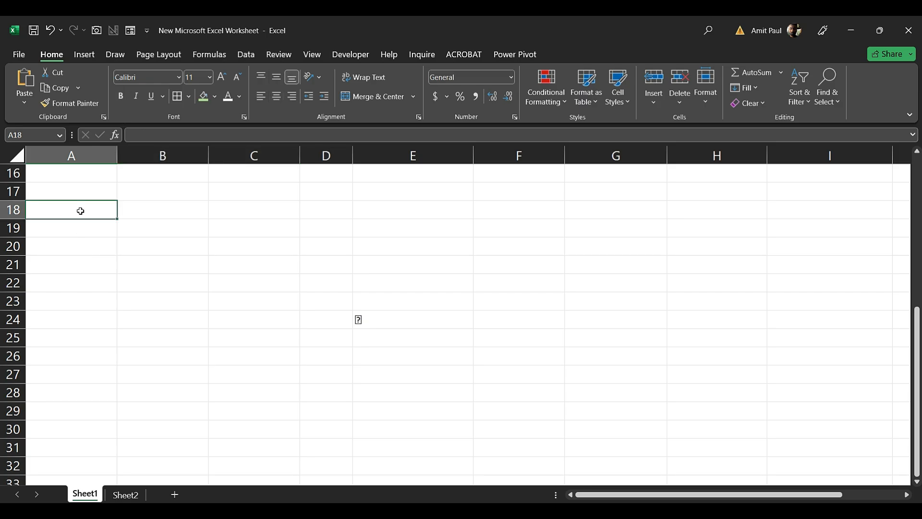
key("ctrl+v")
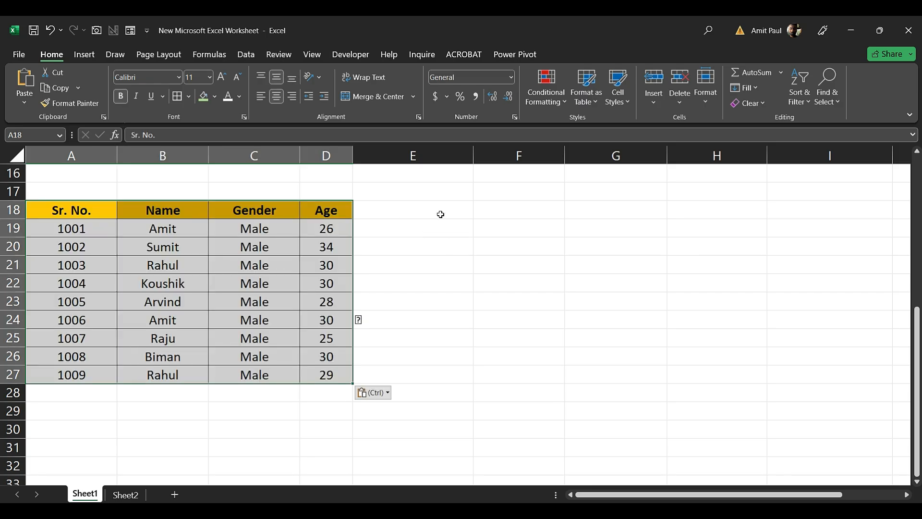
left_click(440, 214)
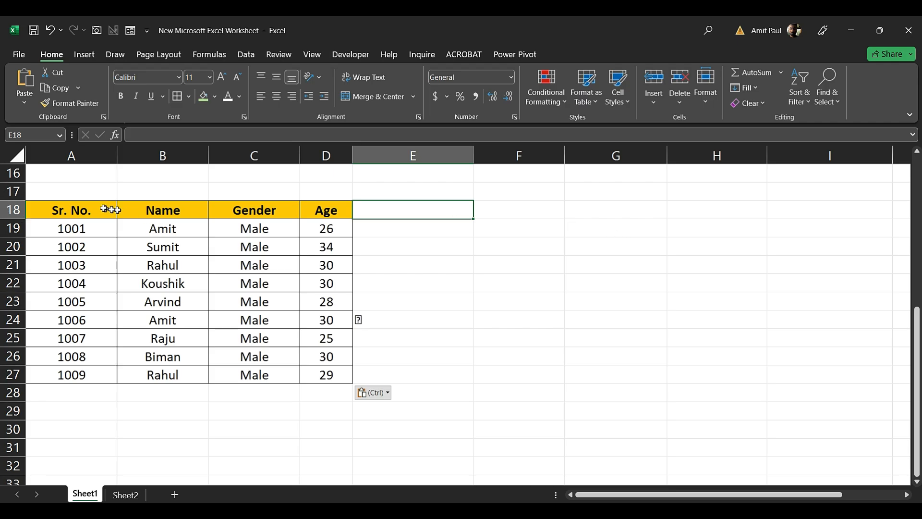
Select the pasted block A18:D27 and copy it
left_click_drag(72, 216, 337, 374)
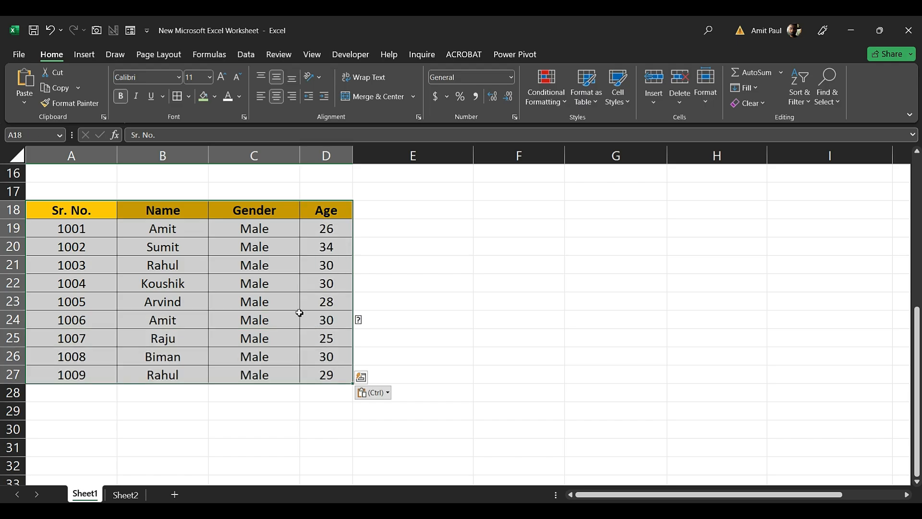
left_click(54, 88)
scroll(204, 301, "down", 4)
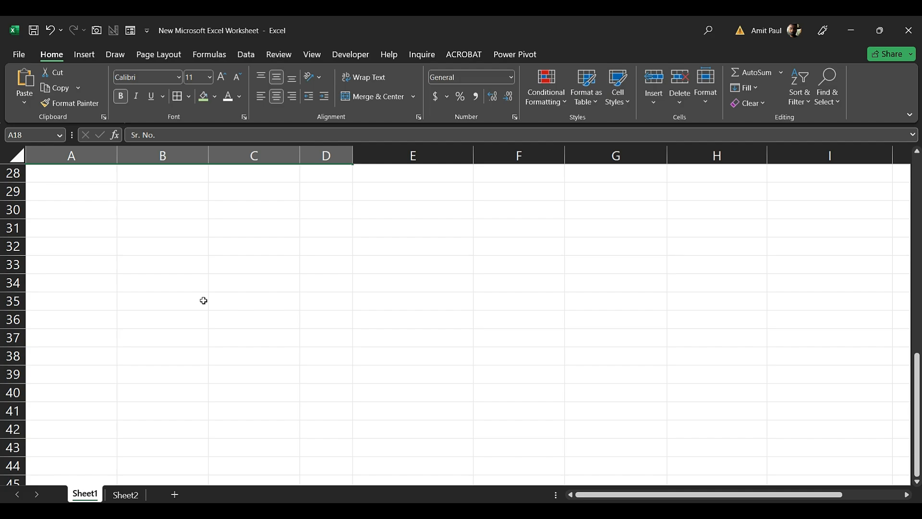
scroll(72, 263, "up", 1)
Paste Special the copied block at A30 with Transpose ticked
left_click(73, 265)
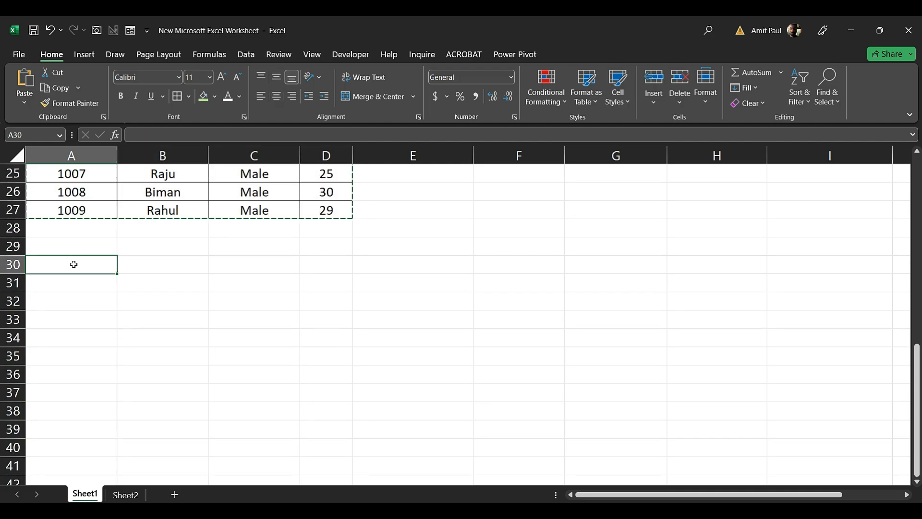
left_click(24, 104)
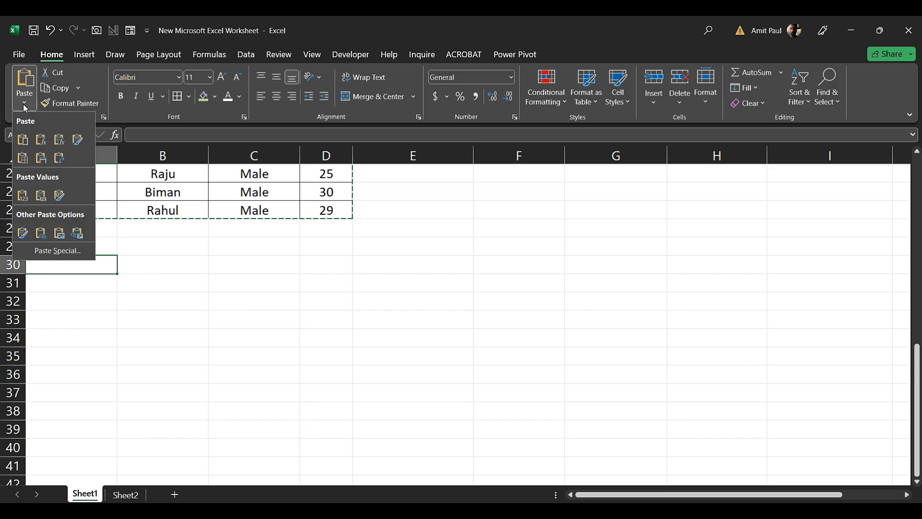
left_click(58, 252)
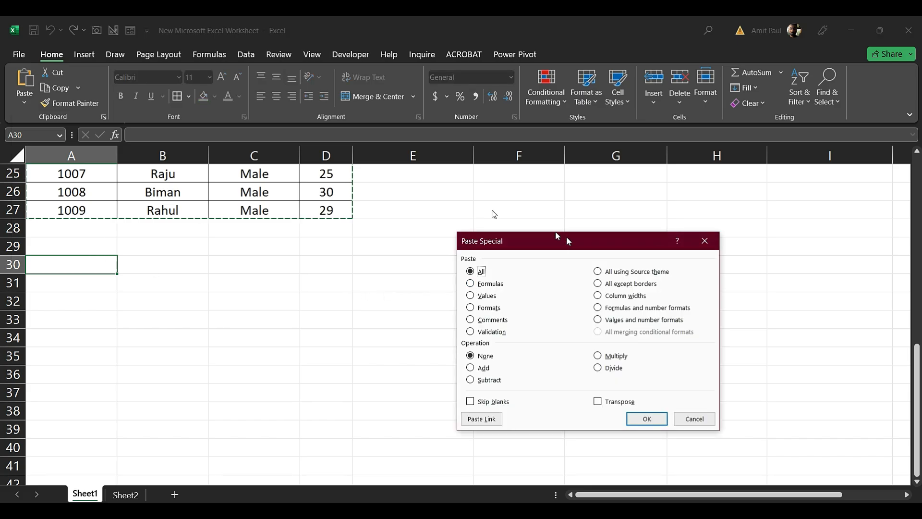
left_click_drag(575, 241, 490, 208)
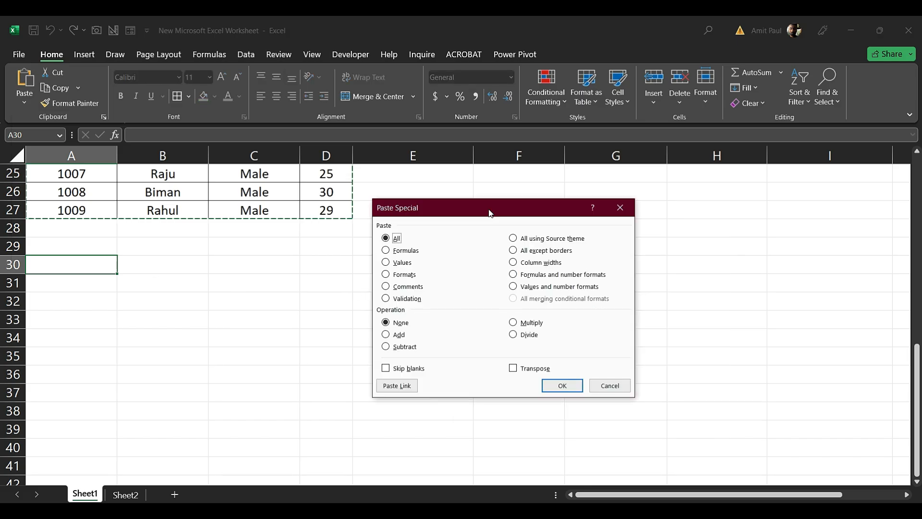
left_click(514, 372)
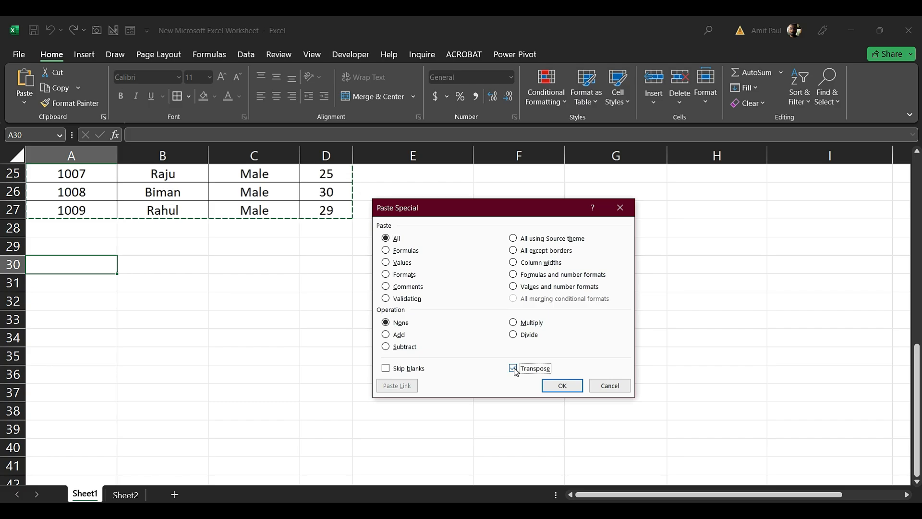
left_click(563, 388)
Check the transposed names running across row 31
left_click(194, 355)
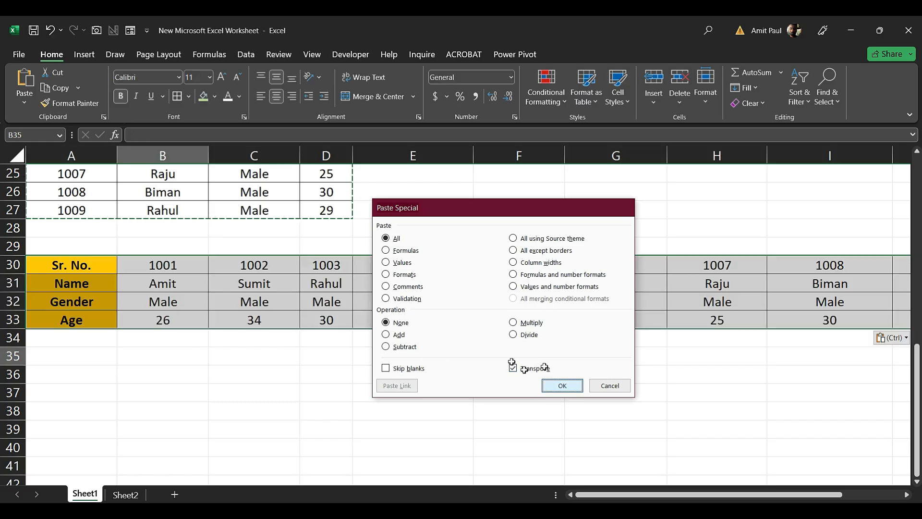
scroll(216, 296, "up", 4)
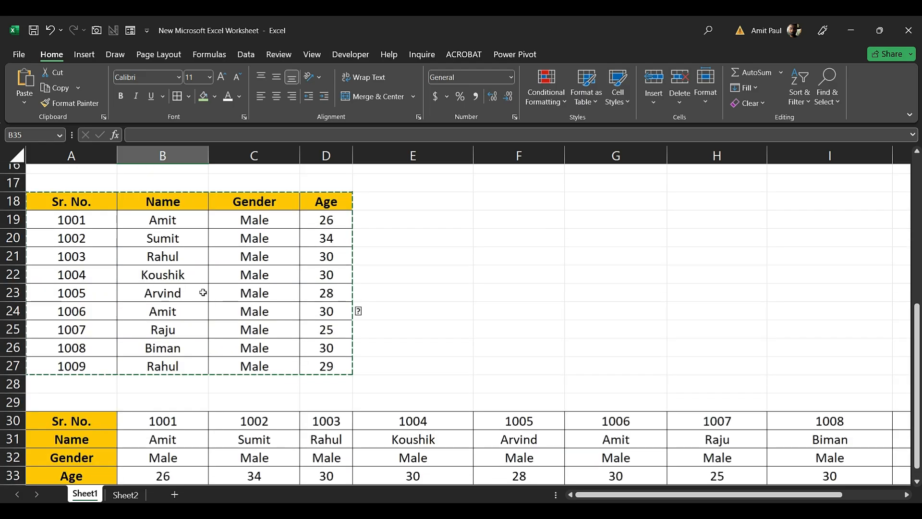
scroll(191, 259, "down", 2)
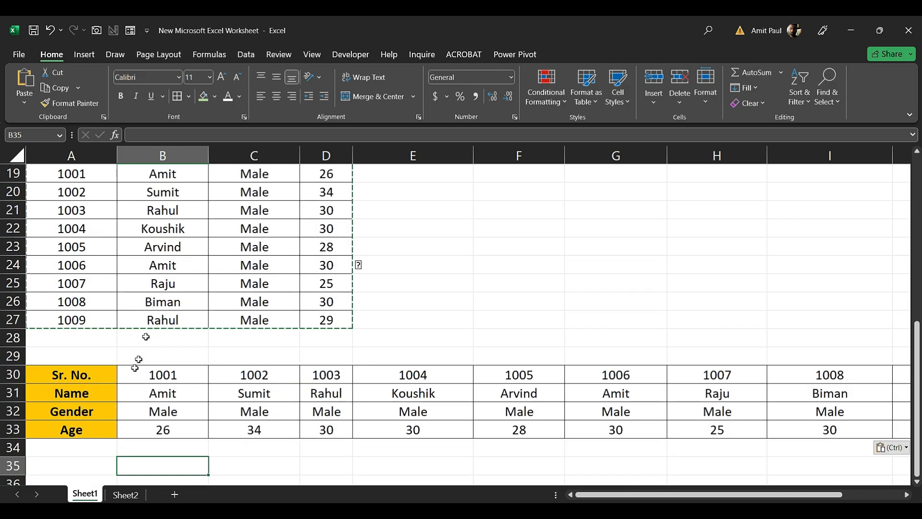
left_click(181, 395)
left_click(254, 394)
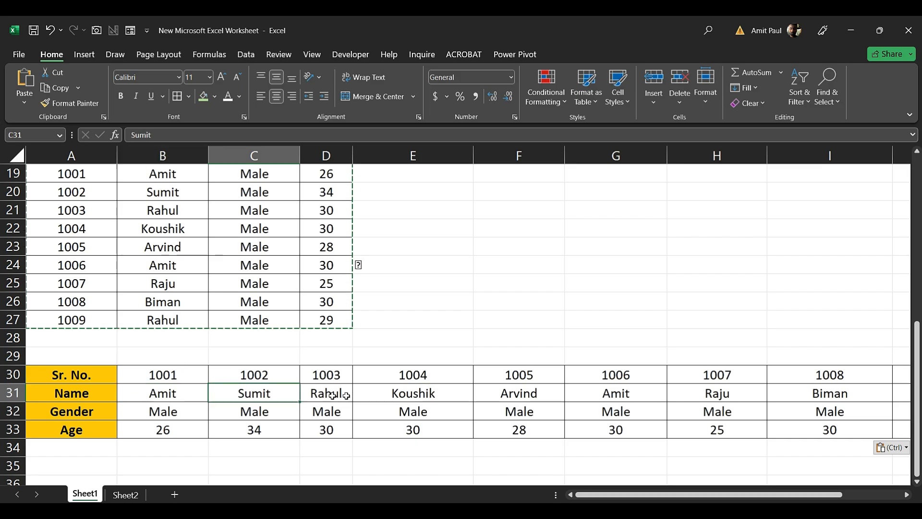
left_click(327, 394)
left_click(451, 398)
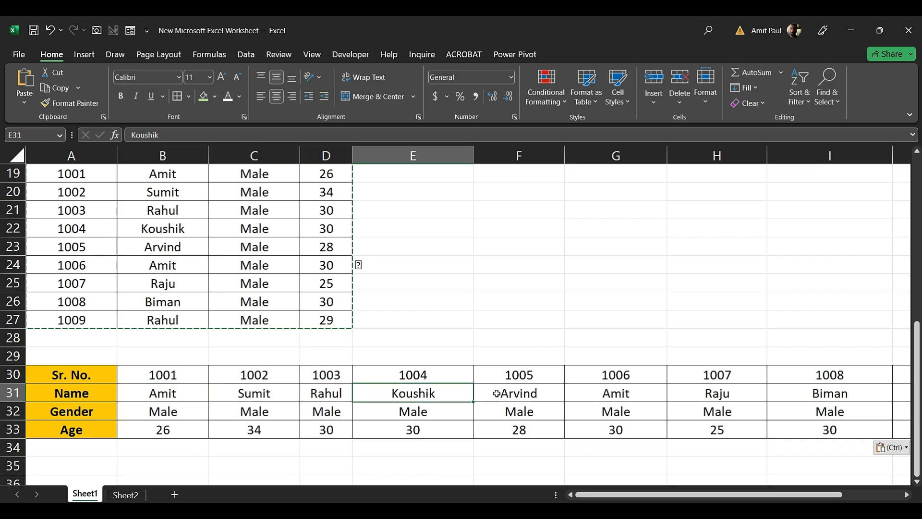